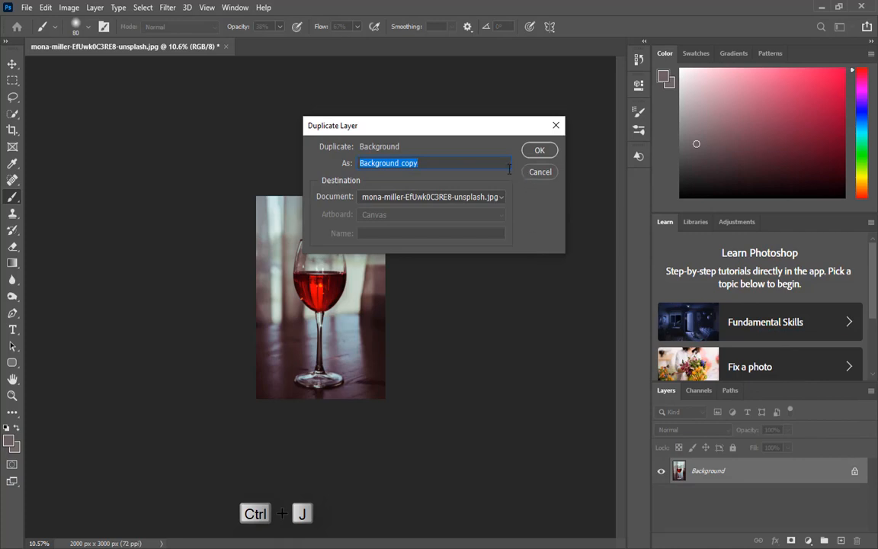
# Step: Duplicate the Background layer as Background copy
pyautogui.click(539, 152)
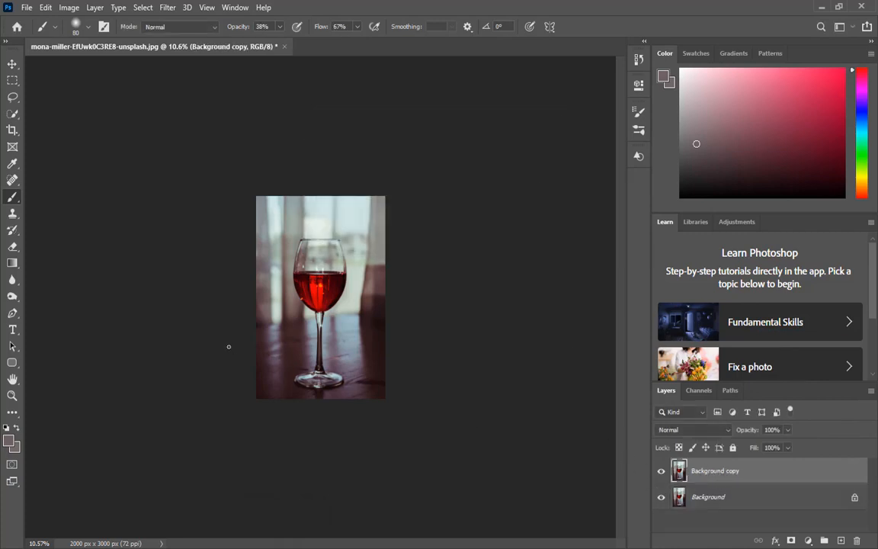
# Step: Trace a closed path around the wine glass outline, including the base, with the Pen tool
pyautogui.scroll(10, 284, 345)
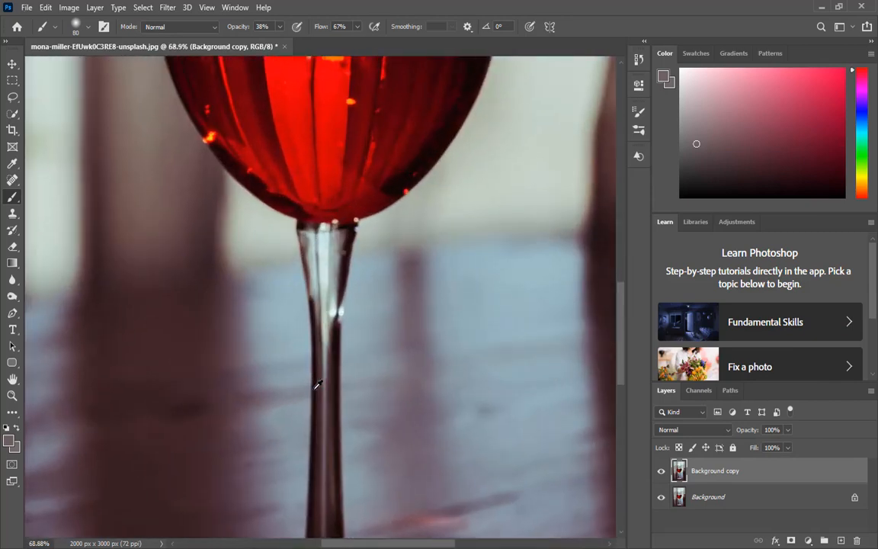
pyautogui.scroll(-3, 314, 389)
pyautogui.scroll(4, 255, 373)
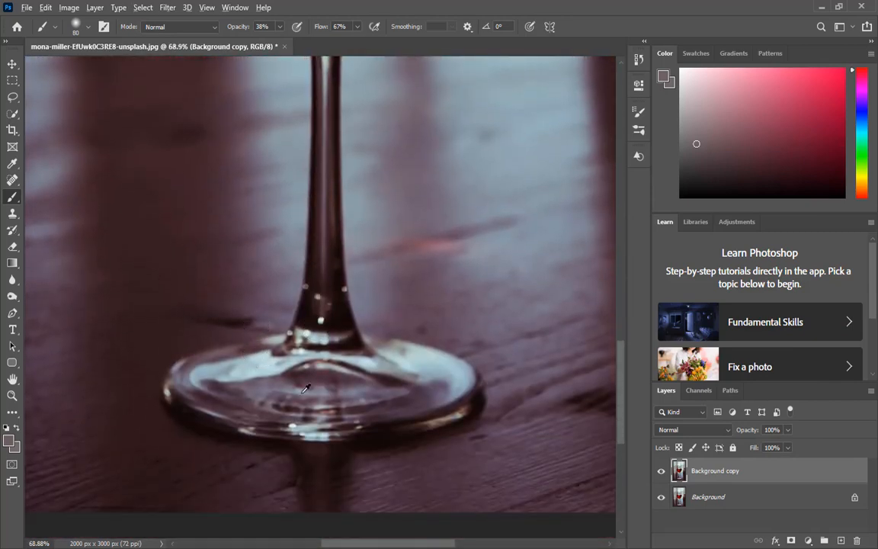
pyautogui.scroll(3, 305, 392)
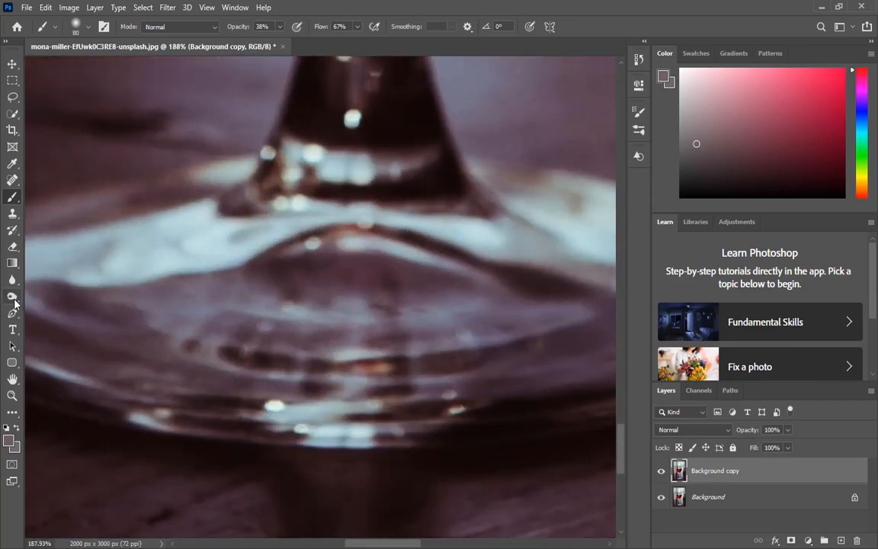
pyautogui.click(13, 314)
pyautogui.moveTo(444, 384); pyautogui.dragTo(227, 326)
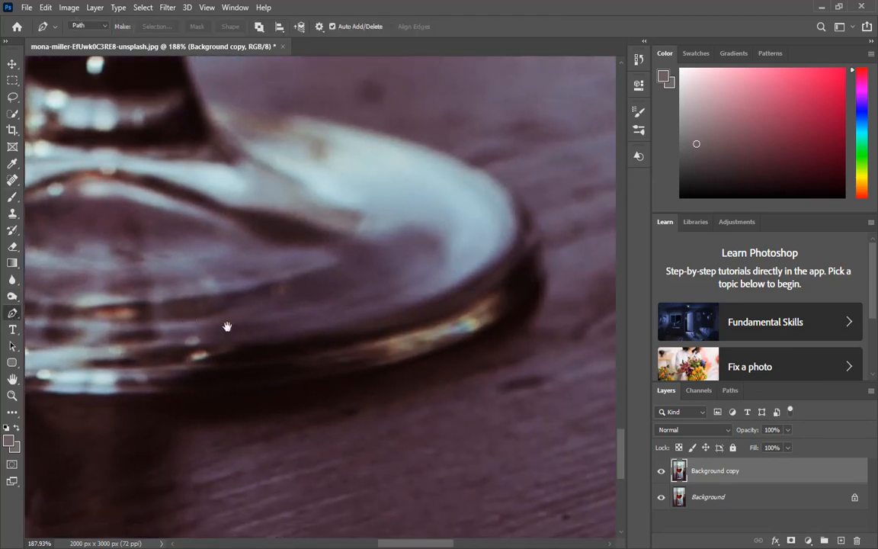
pyautogui.click(465, 347)
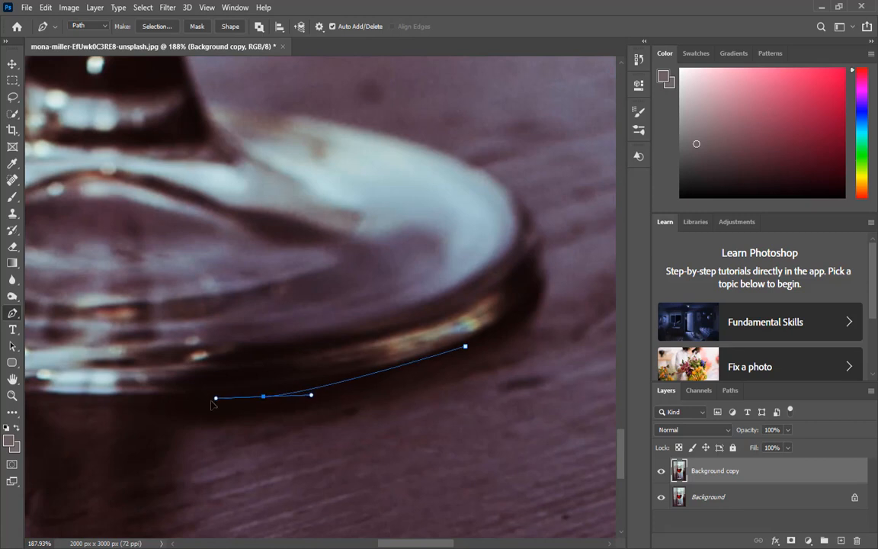
pyautogui.moveTo(211, 402); pyautogui.dragTo(197, 407)
pyautogui.moveTo(361, 418); pyautogui.dragTo(583, 421)
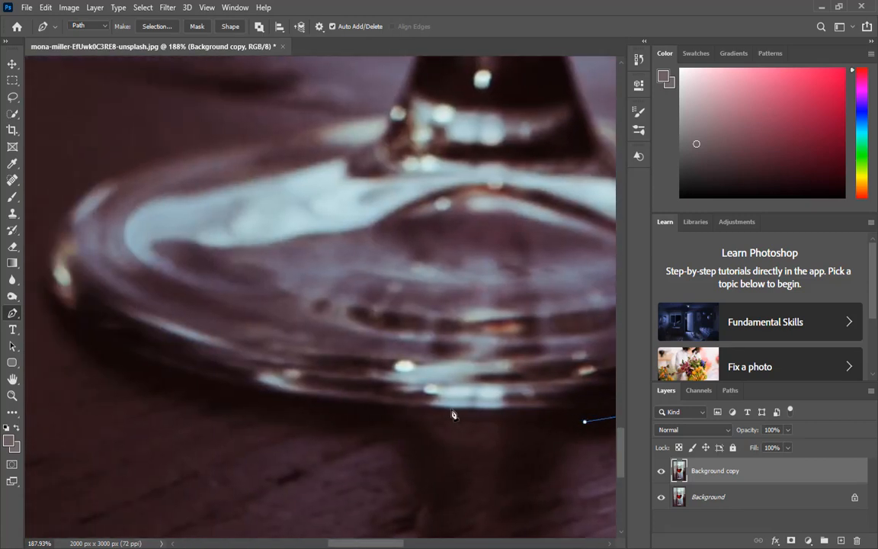
pyautogui.moveTo(459, 258)
pyautogui.mouseDown()
pyautogui.moveTo(468, 293)
pyautogui.moveTo(477, 227)
pyautogui.mouseUp()
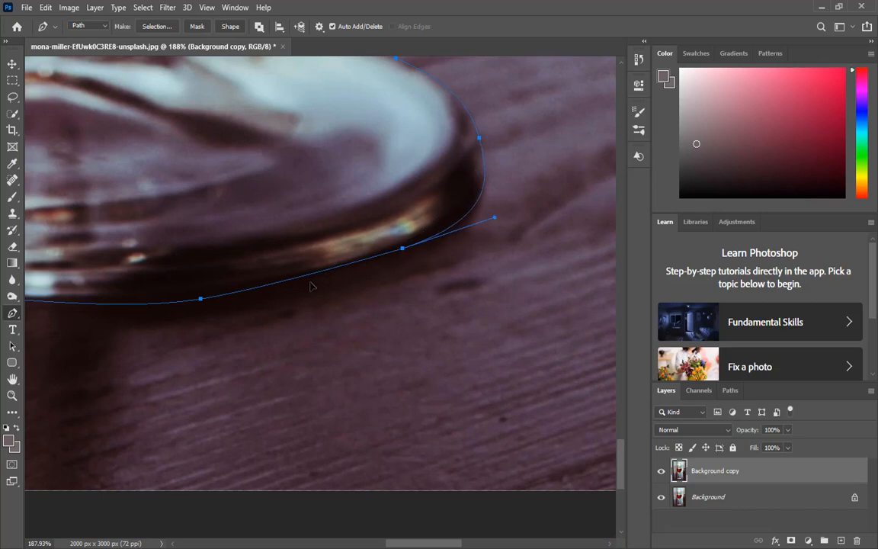
pyautogui.scroll(-10, 311, 286)
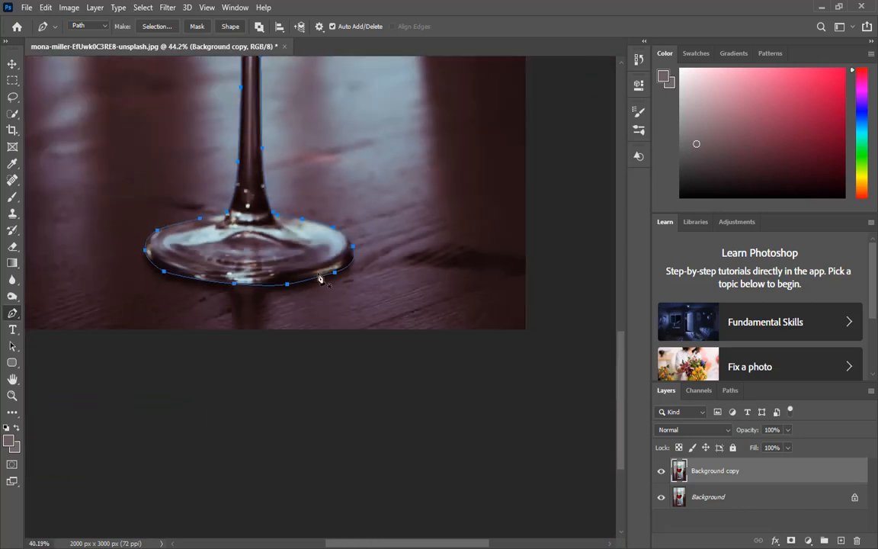
# Step: Convert the wine glass path into a selection
pyautogui.rightClick(325, 271)
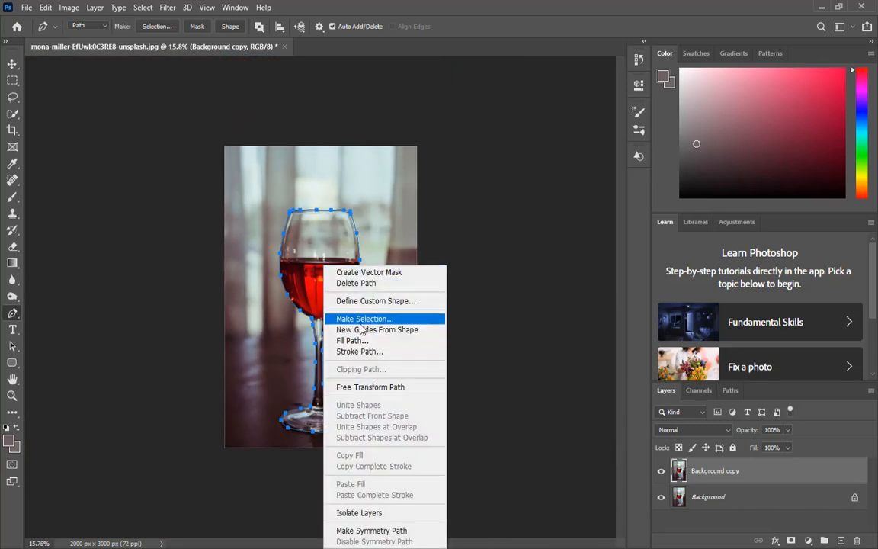
pyautogui.click(335, 319)
pyautogui.click(501, 143)
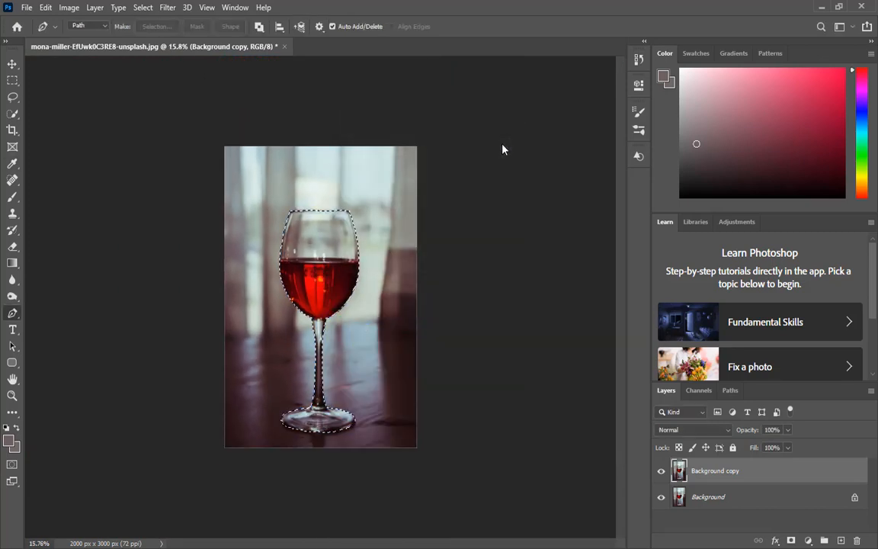
# Step: Copy the selected wine glass onto its own new layer
pyautogui.hotkey('ctrl', 'j')
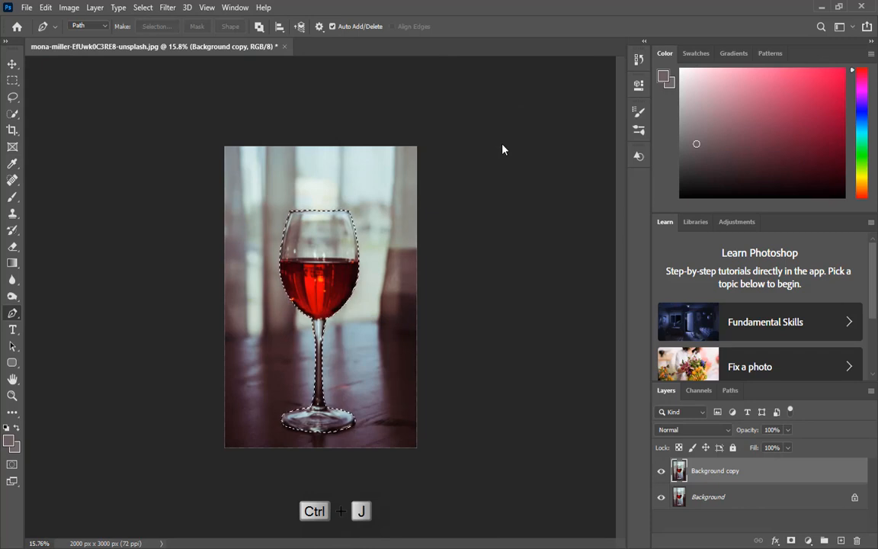
pyautogui.hotkey('ctrl', 'j')
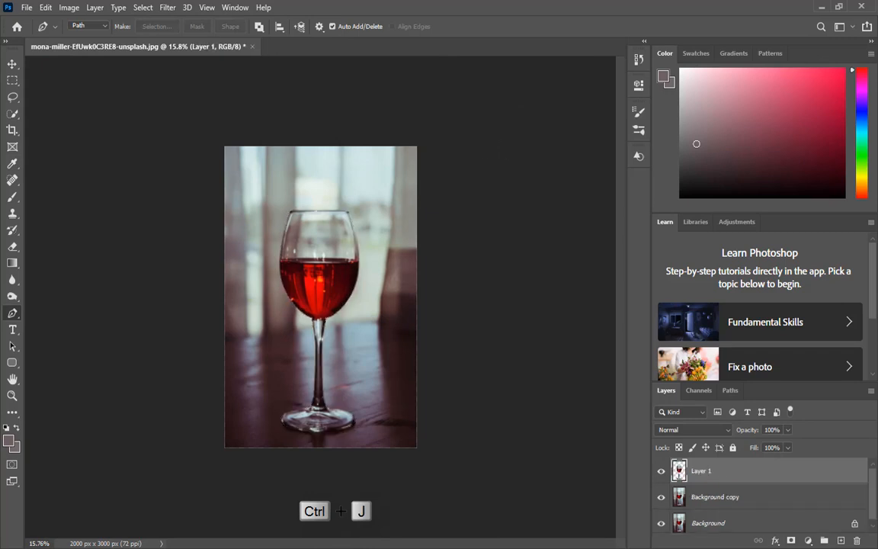
# Step: Select the Background copy layer and load the glass from Layer 1 as a selection
pyautogui.click(716, 498)
pyautogui.keyDown('ctrl'); pyautogui.click(678, 474); pyautogui.keyUp('ctrl')
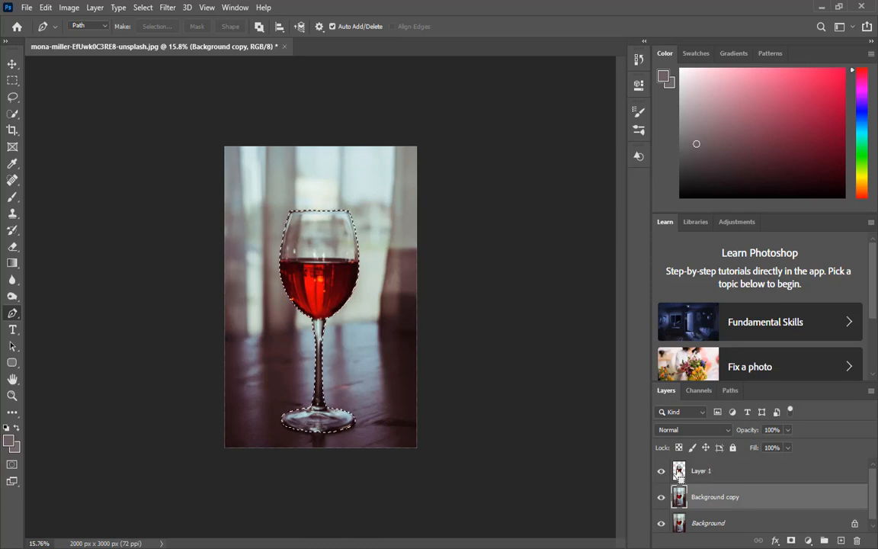
# Step: Expand the glass selection with Select > Modify > Expand
pyautogui.click(142, 7)
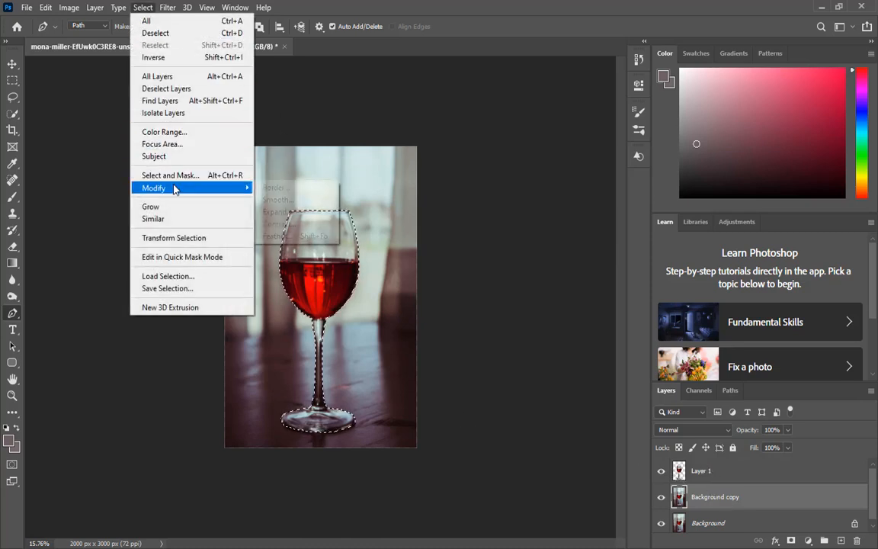
pyautogui.moveTo(172, 188)
pyautogui.click(289, 213)
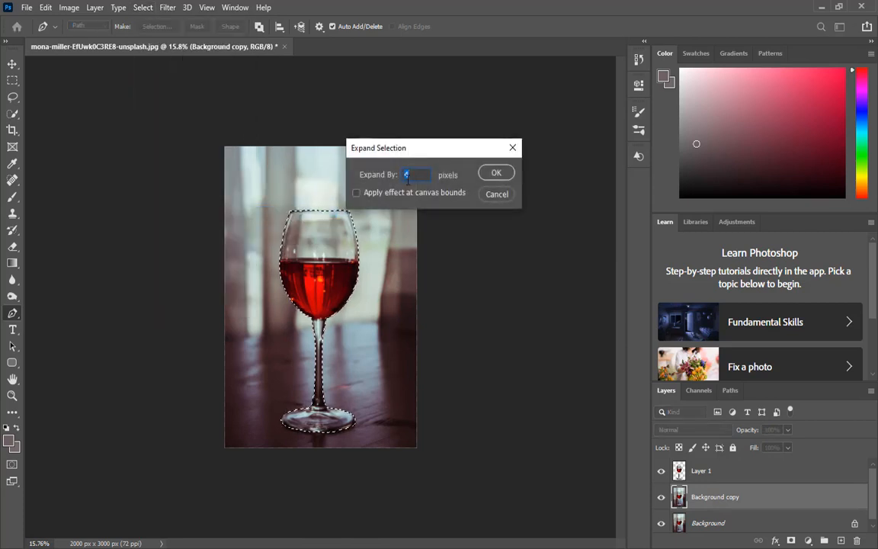
pyautogui.click(496, 174)
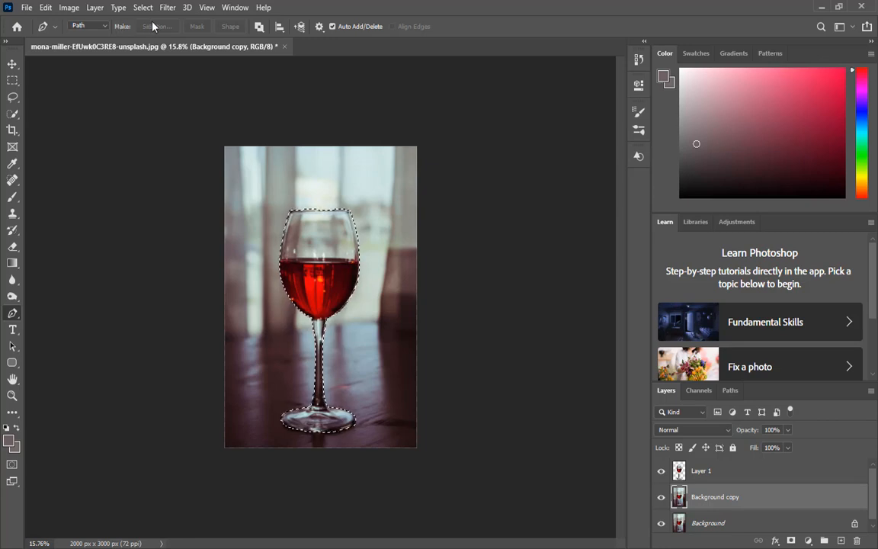
# Step: Fill the selected glass area with Content-Aware Fill, outputting the result to a new layer
pyautogui.click(46, 8)
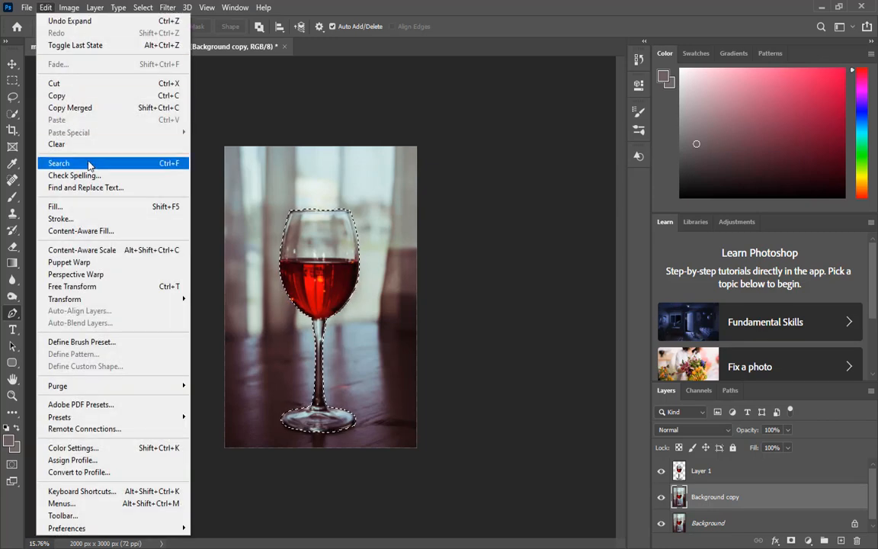
pyautogui.click(109, 230)
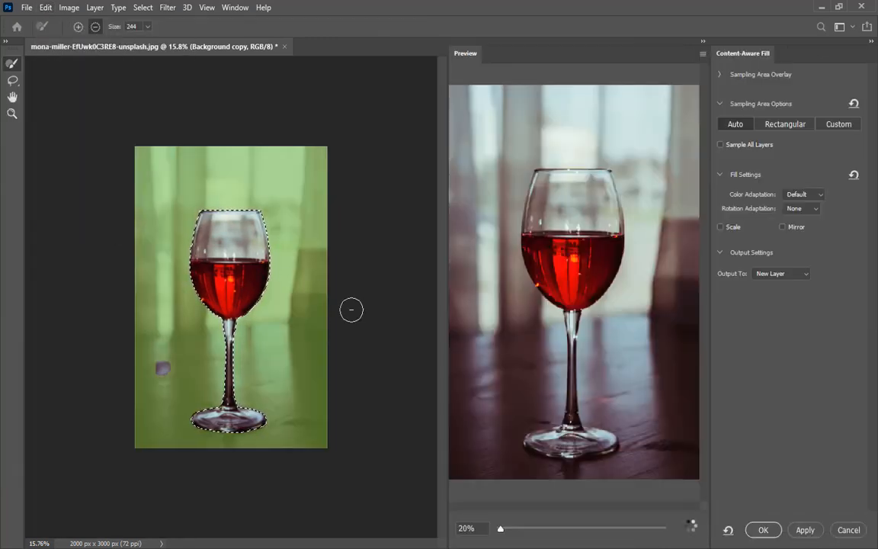
pyautogui.click(794, 276)
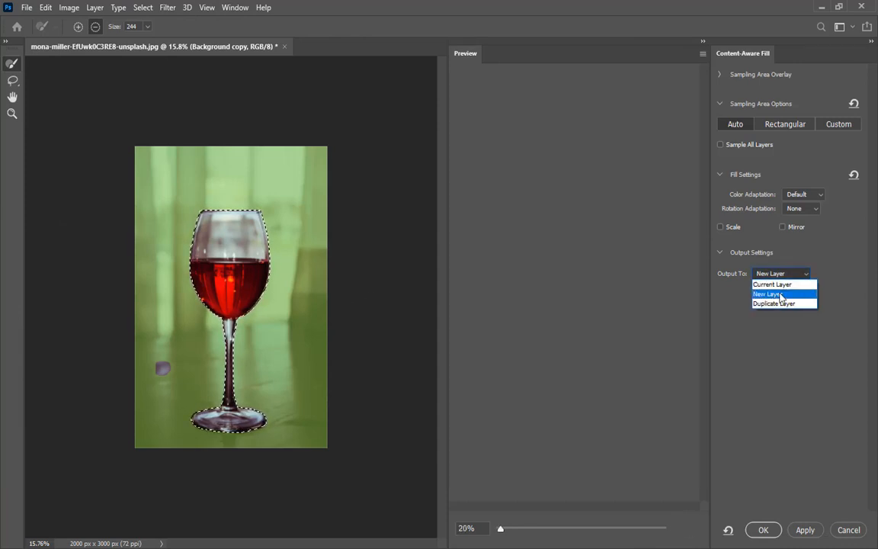
pyautogui.click(770, 296)
pyautogui.click(764, 530)
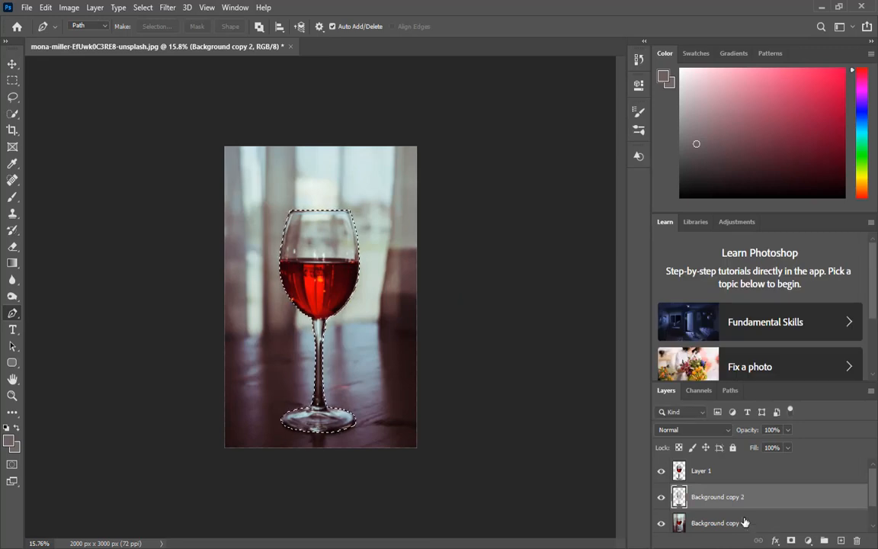
# Step: Hide Layer 1 and deselect the selection
pyautogui.click(661, 470)
pyautogui.hotkey('ctrl', 'd')
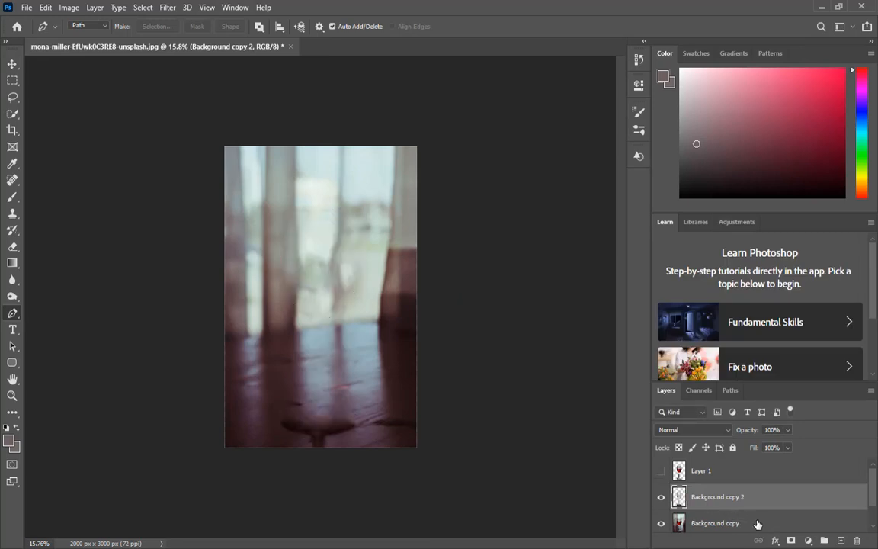
# Step: Delete the Background copy layer
pyautogui.keyDown('shift'); pyautogui.click(763, 525); pyautogui.keyUp('shift')
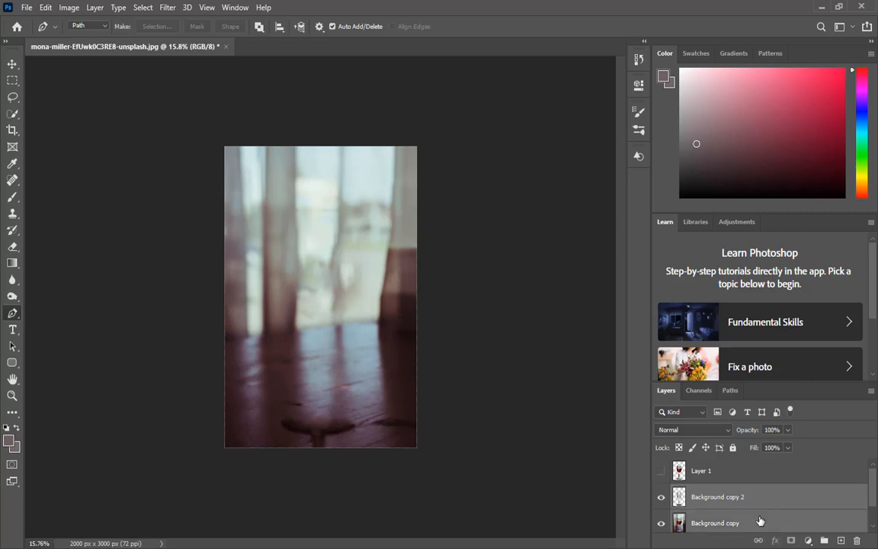
pyautogui.rightClick(758, 525)
pyautogui.click(644, 387)
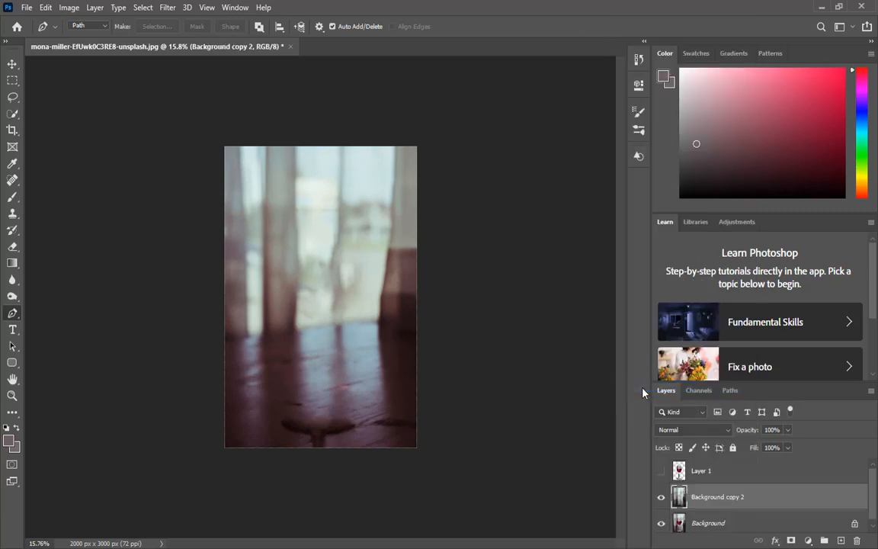
# Step: Show Layer 1 again and make it the active layer
pyautogui.scroll(-1, 663, 491)
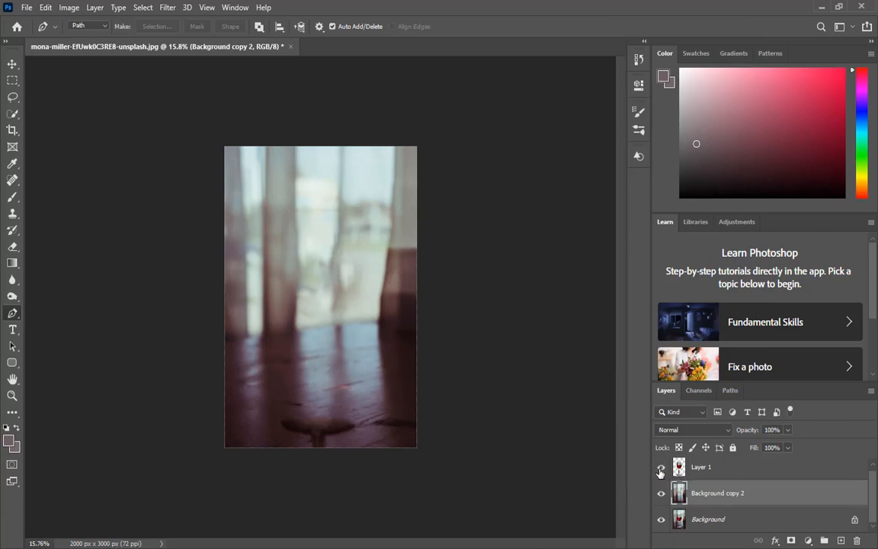
pyautogui.click(661, 472)
pyautogui.click(754, 469)
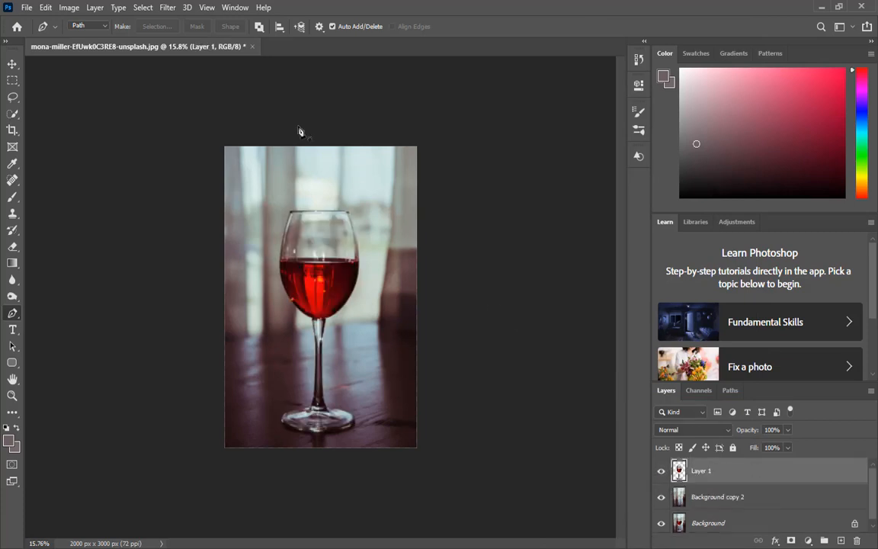
# Step: Open the Camera Raw Filter on Layer 1 and reduce Saturation to -53
pyautogui.click(165, 8)
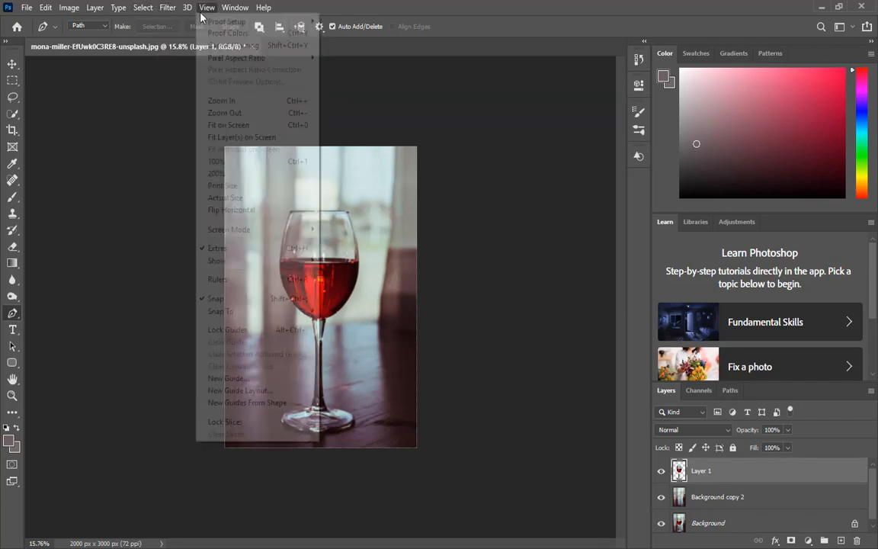
pyautogui.click(197, 83)
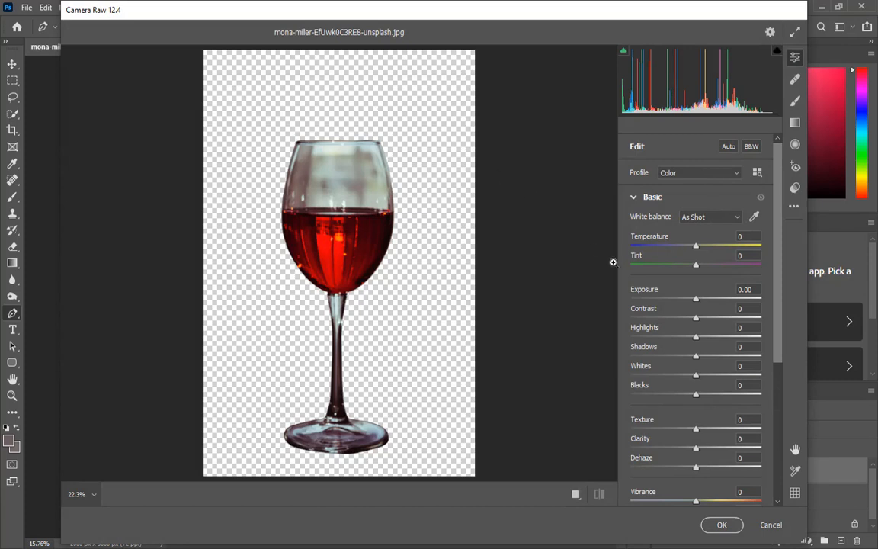
pyautogui.scroll(-2, 730, 421)
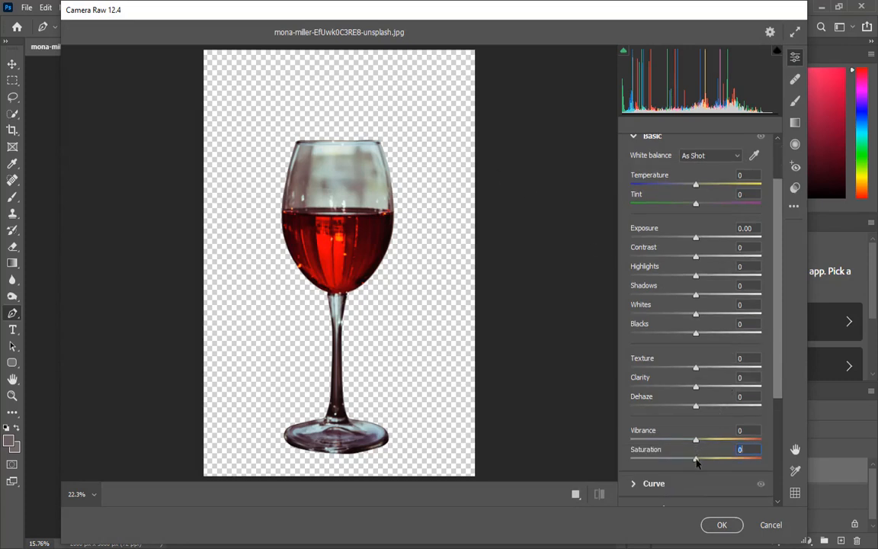
pyautogui.moveTo(696, 460); pyautogui.dragTo(661, 465)
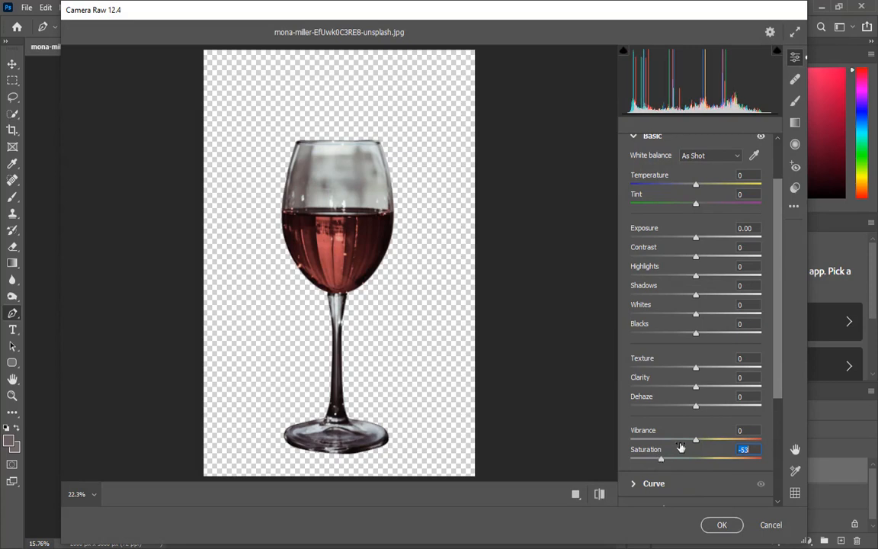
# Step: Set Blacks to -45, Whites to -64, Shadows to -79, Highlights to -14 and Exposure to +0.15
pyautogui.scroll(-4, 683, 446)
pyautogui.scroll(5, 686, 440)
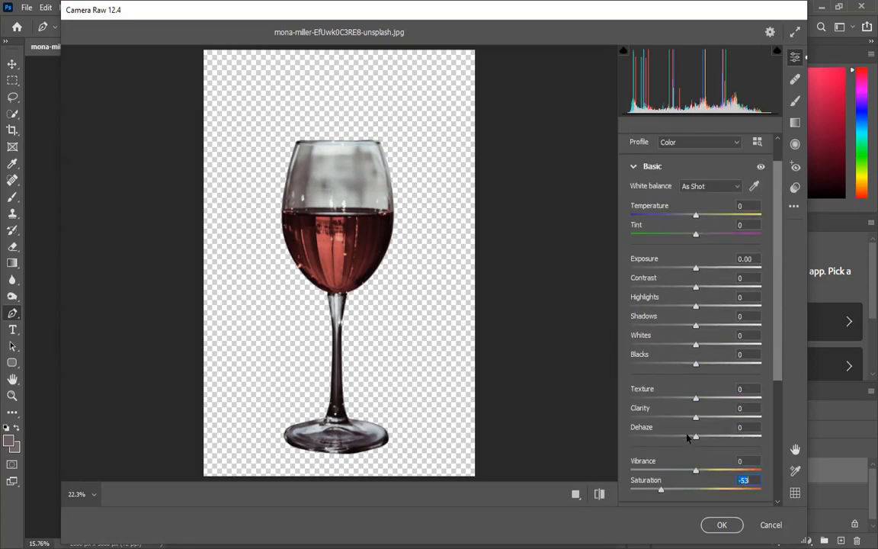
pyautogui.moveTo(694, 370); pyautogui.dragTo(661, 369)
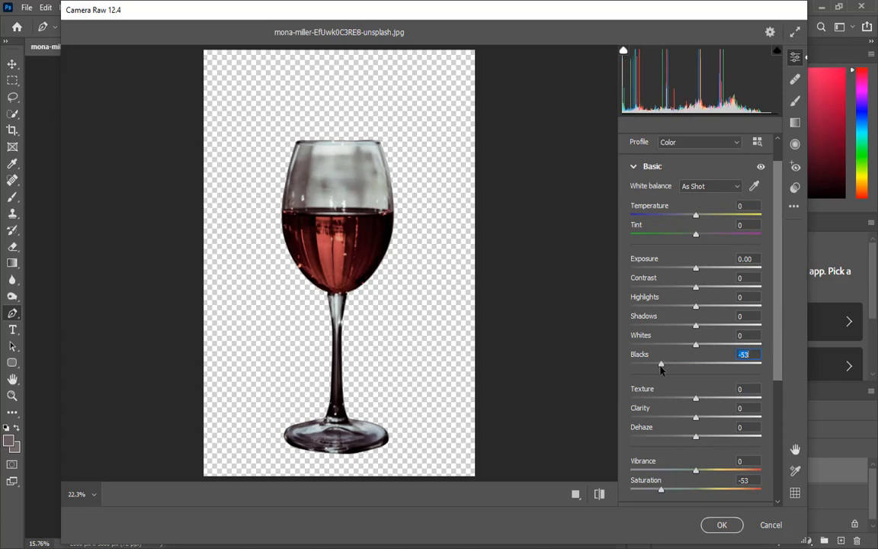
pyautogui.moveTo(661, 369); pyautogui.dragTo(645, 328)
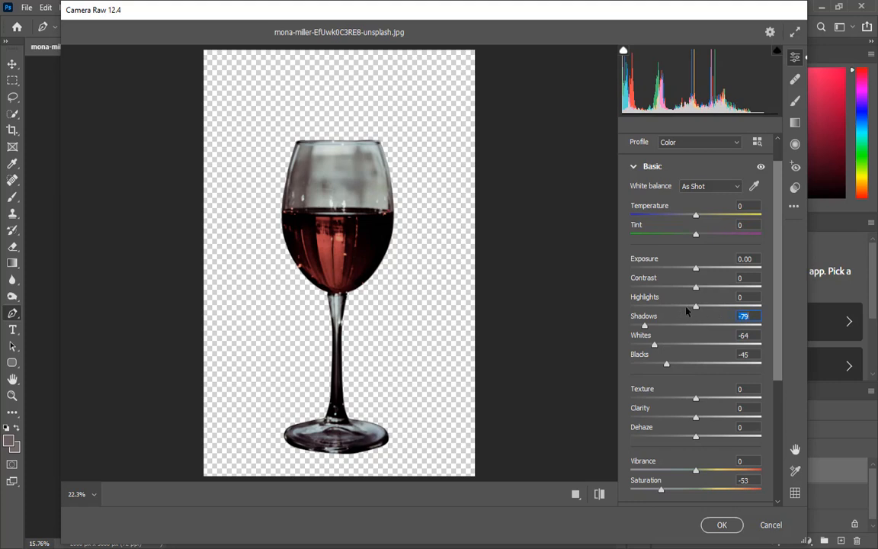
pyautogui.moveTo(695, 306)
pyautogui.mouseDown()
pyautogui.moveTo(637, 302)
pyautogui.moveTo(681, 303)
pyautogui.mouseUp()
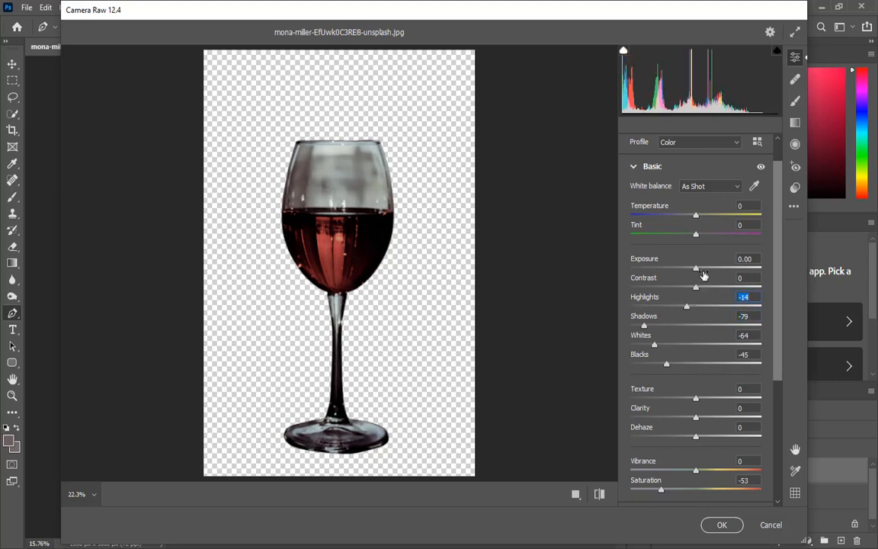
pyautogui.moveTo(696, 261); pyautogui.dragTo(698, 261)
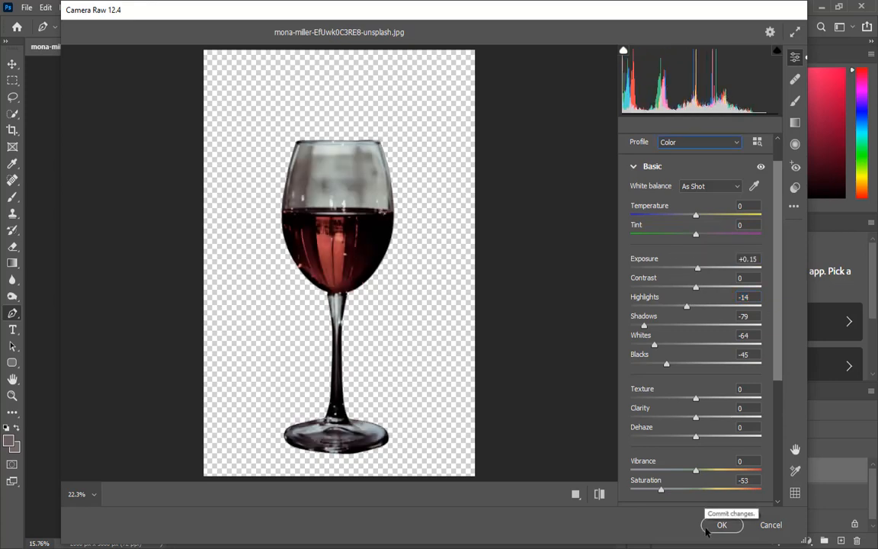
# Step: Apply the Camera Raw adjustments and add a layer mask to Layer 1
pyautogui.click(721, 525)
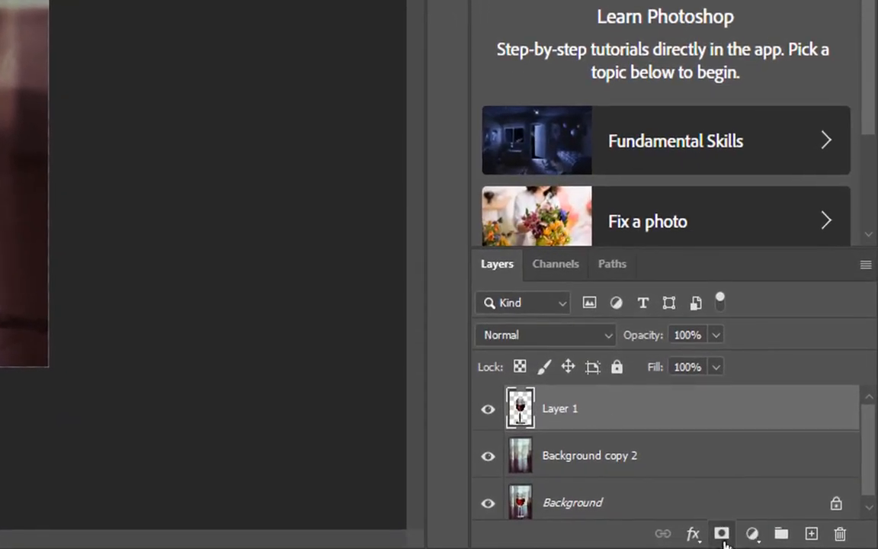
pyautogui.click(722, 534)
# Step: Paint black on Layer 1's mask with the Brush Tool at 53% opacity and 86% flow to hide the wine
pyautogui.rightClick(21, 204)
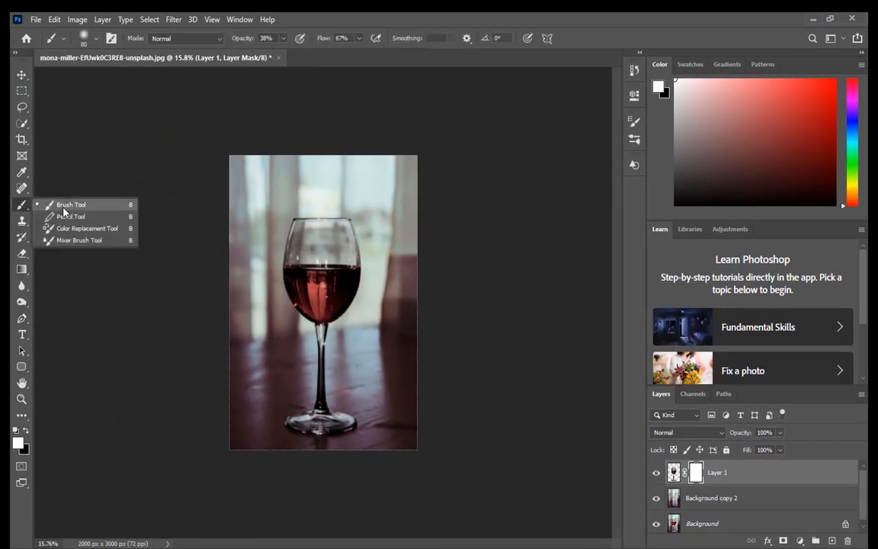
pyautogui.click(64, 206)
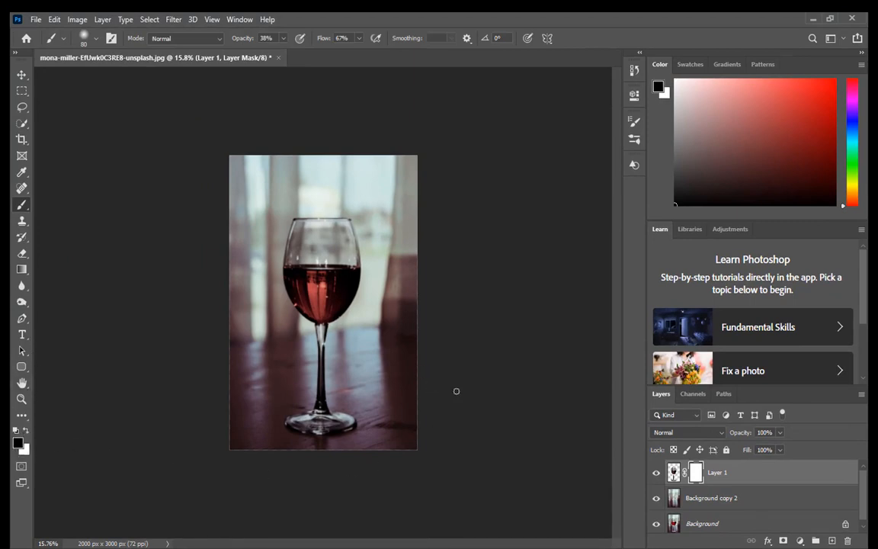
pyautogui.scroll(10, 324, 274)
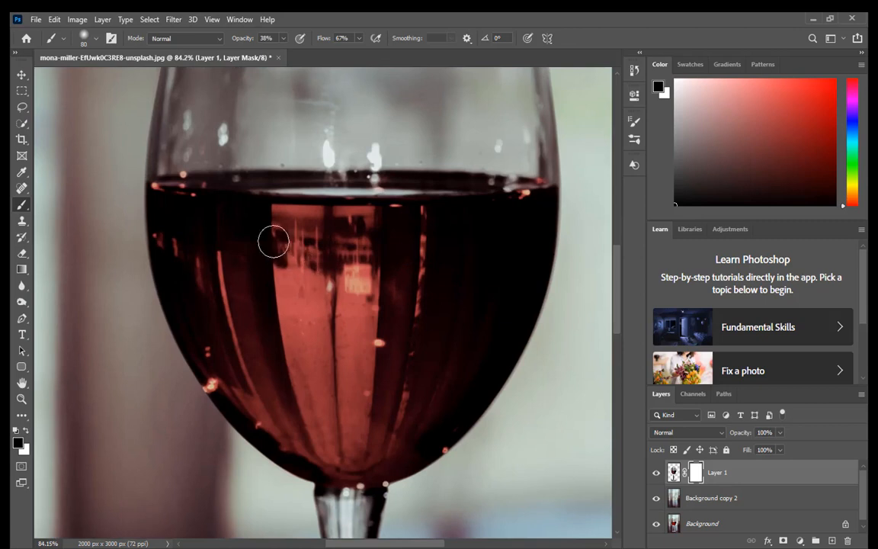
pyautogui.moveTo(250, 223); pyautogui.dragTo(394, 240)
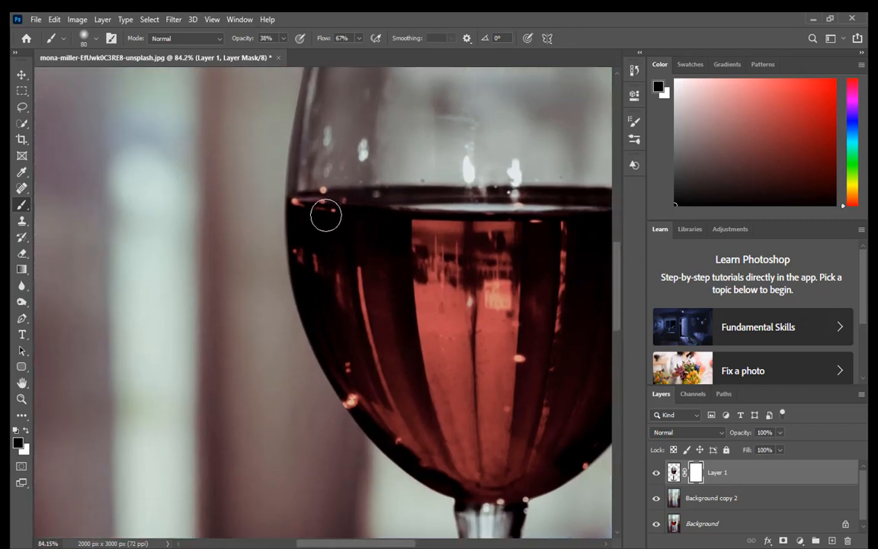
pyautogui.moveTo(326, 216)
pyautogui.mouseDown()
pyautogui.moveTo(355, 311)
pyautogui.moveTo(321, 205)
pyautogui.moveTo(325, 224)
pyautogui.mouseUp()
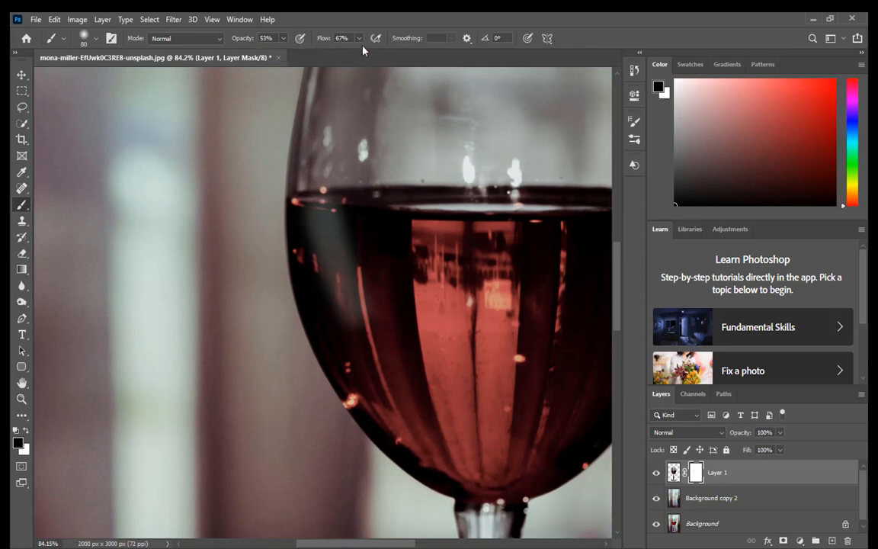
pyautogui.moveTo(359, 53); pyautogui.dragTo(370, 56)
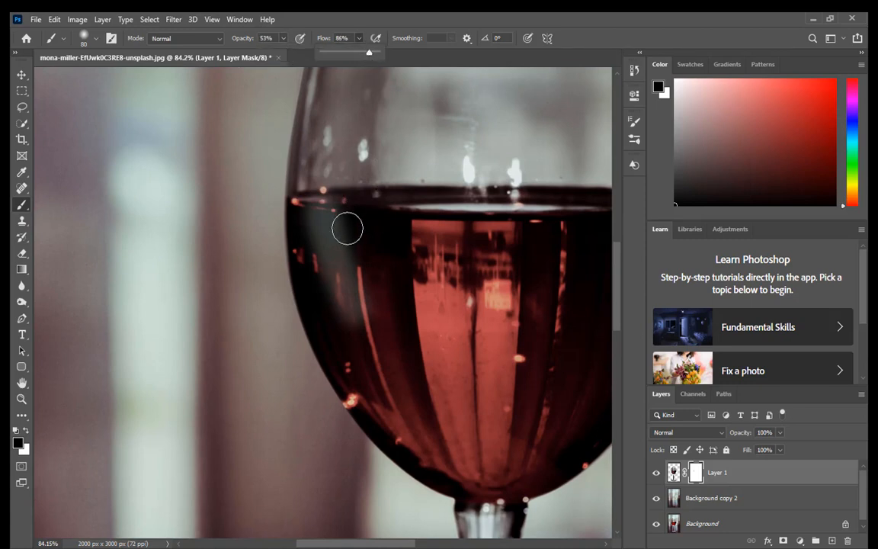
pyautogui.moveTo(348, 229)
pyautogui.mouseDown()
pyautogui.moveTo(335, 236)
pyautogui.moveTo(314, 196)
pyautogui.moveTo(337, 310)
pyautogui.moveTo(340, 222)
pyautogui.moveTo(368, 176)
pyautogui.moveTo(354, 201)
pyautogui.moveTo(438, 183)
pyautogui.moveTo(402, 315)
pyautogui.moveTo(414, 408)
pyautogui.moveTo(400, 438)
pyautogui.moveTo(301, 419)
pyautogui.mouseUp()
pyautogui.moveTo(389, 229)
pyautogui.mouseDown()
pyautogui.moveTo(445, 384)
pyautogui.moveTo(400, 446)
pyautogui.moveTo(545, 243)
pyautogui.moveTo(230, 280)
pyautogui.moveTo(490, 408)
pyautogui.moveTo(531, 208)
pyautogui.moveTo(432, 412)
pyautogui.moveTo(374, 308)
pyautogui.moveTo(477, 363)
pyautogui.mouseUp()
pyautogui.scroll(5, 551, 192)
pyautogui.moveTo(551, 191); pyautogui.dragTo(376, 308)
# Step: Shrink the brush and continue masking out the wine across the whole interior of the bowl
pyautogui.press('[')
pyautogui.press('[')
pyautogui.press('[')
pyautogui.press('[')
pyautogui.press('[')
pyautogui.press('[')
pyautogui.moveTo(404, 276)
pyautogui.mouseDown()
pyautogui.moveTo(449, 268)
pyautogui.moveTo(233, 258)
pyautogui.mouseUp()
pyautogui.moveTo(450, 302)
pyautogui.mouseDown()
pyautogui.moveTo(574, 304)
pyautogui.moveTo(330, 355)
pyautogui.moveTo(156, 260)
pyautogui.moveTo(107, 255)
pyautogui.mouseUp()
pyautogui.moveTo(41, 255)
pyautogui.mouseDown()
pyautogui.moveTo(304, 257)
pyautogui.moveTo(396, 273)
pyautogui.moveTo(224, 252)
pyautogui.mouseUp()
pyautogui.moveTo(157, 260); pyautogui.dragTo(416, 260)
pyautogui.moveTo(343, 248)
pyautogui.mouseDown()
pyautogui.moveTo(247, 277)
pyautogui.moveTo(303, 296)
pyautogui.moveTo(151, 295)
pyautogui.mouseUp()
pyautogui.moveTo(427, 263); pyautogui.dragTo(211, 295)
pyautogui.moveTo(212, 295)
pyautogui.mouseDown()
pyautogui.moveTo(511, 298)
pyautogui.moveTo(336, 323)
pyautogui.mouseUp()
pyautogui.moveTo(336, 324)
pyautogui.mouseDown()
pyautogui.moveTo(436, 326)
pyautogui.moveTo(480, 354)
pyautogui.moveTo(512, 293)
pyautogui.mouseUp()
pyautogui.moveTo(543, 328); pyautogui.dragTo(353, 299)
pyautogui.moveTo(449, 339); pyautogui.dragTo(442, 378)
pyautogui.moveTo(458, 404)
pyautogui.mouseDown()
pyautogui.moveTo(475, 271)
pyautogui.moveTo(482, 394)
pyautogui.mouseUp()
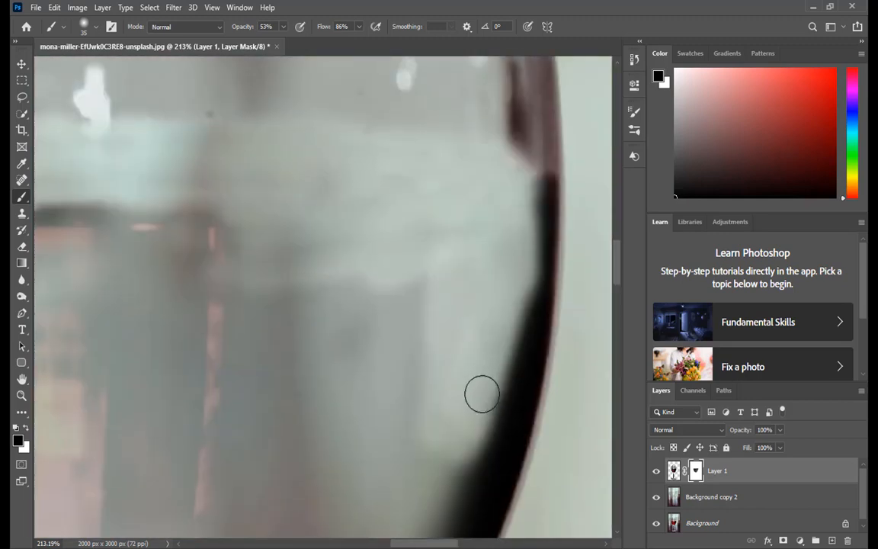
# Step: Set the brush to 100% opacity and flow, enlarge it, and add a new empty layer above Layer 1
pyautogui.scroll(-8, 335, 280)
pyautogui.moveTo(283, 27); pyautogui.dragTo(303, 43)
pyautogui.moveTo(359, 27); pyautogui.dragTo(382, 43)
pyautogui.press(']')
pyautogui.press(']')
pyautogui.press(']')
pyautogui.press(']')
pyautogui.press(']')
pyautogui.press(']')
pyautogui.press(']')
pyautogui.press(']')
pyautogui.press(']')
pyautogui.moveTo(305, 263)
pyautogui.mouseDown()
pyautogui.moveTo(357, 320)
pyautogui.moveTo(244, 272)
pyautogui.moveTo(282, 335)
pyautogui.mouseUp()
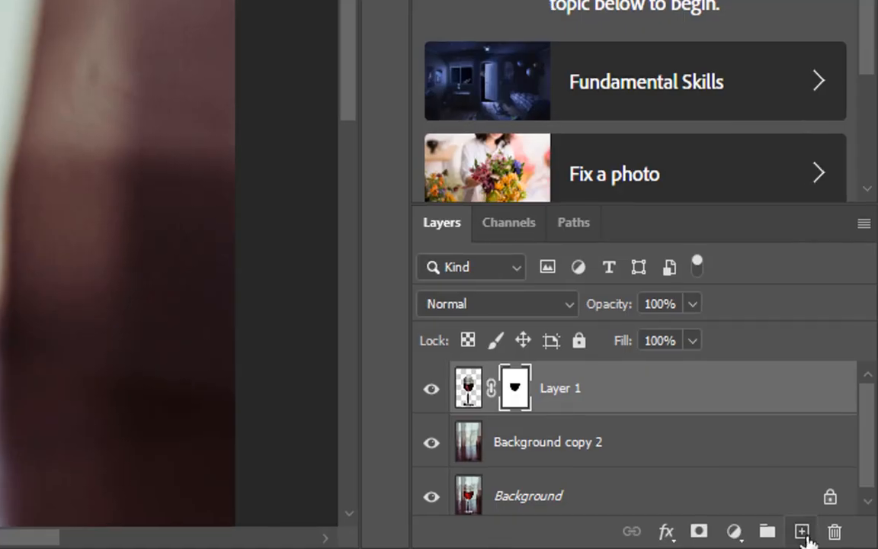
pyautogui.click(832, 541)
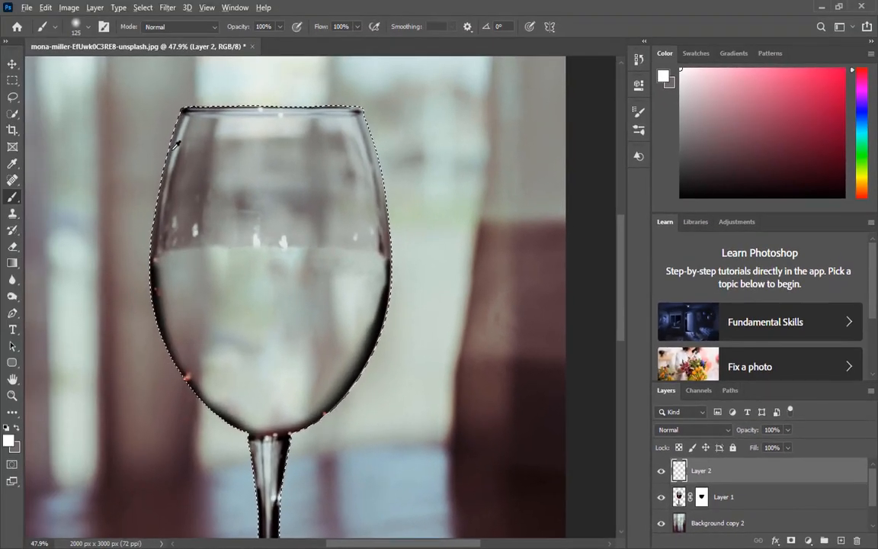
# Step: Paint pale grey along the inner edges of the bowl on the new layer with a smaller brush inside the selection
pyautogui.scroll(4, 153, 214)
pyautogui.press('[')
pyautogui.press('[')
pyautogui.press('[')
pyautogui.press('[')
pyautogui.press('[')
pyautogui.press('[')
pyautogui.press('[')
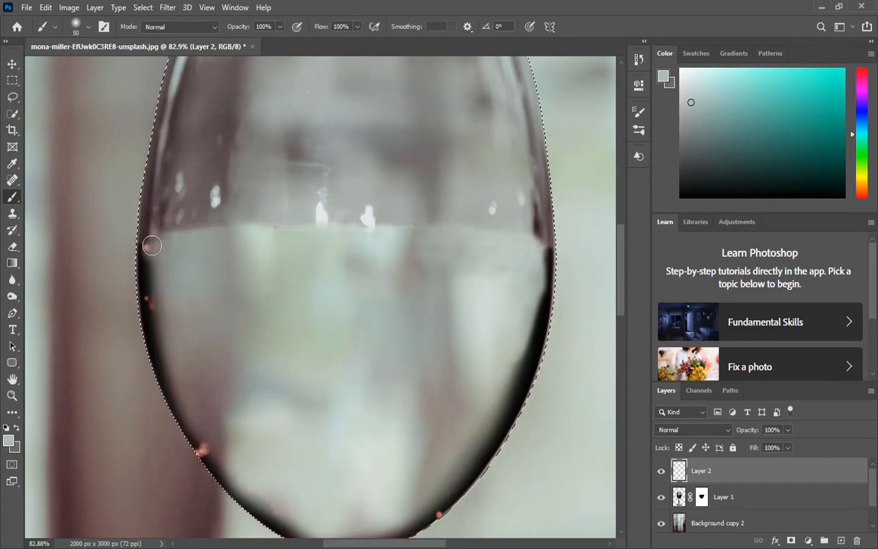
pyautogui.moveTo(153, 239)
pyautogui.mouseDown()
pyautogui.moveTo(156, 336)
pyautogui.moveTo(194, 427)
pyautogui.moveTo(237, 447)
pyautogui.mouseUp()
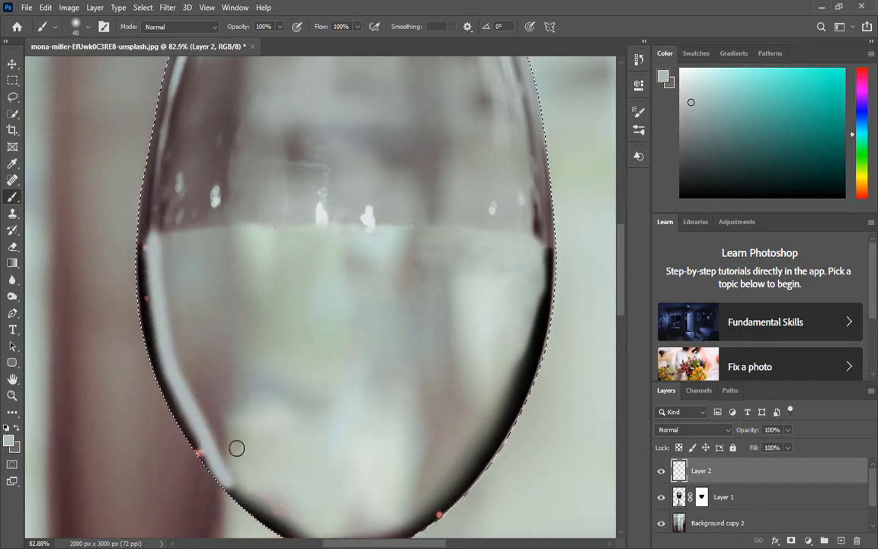
pyautogui.scroll(-3, 239, 419)
pyautogui.moveTo(219, 345); pyautogui.dragTo(326, 411)
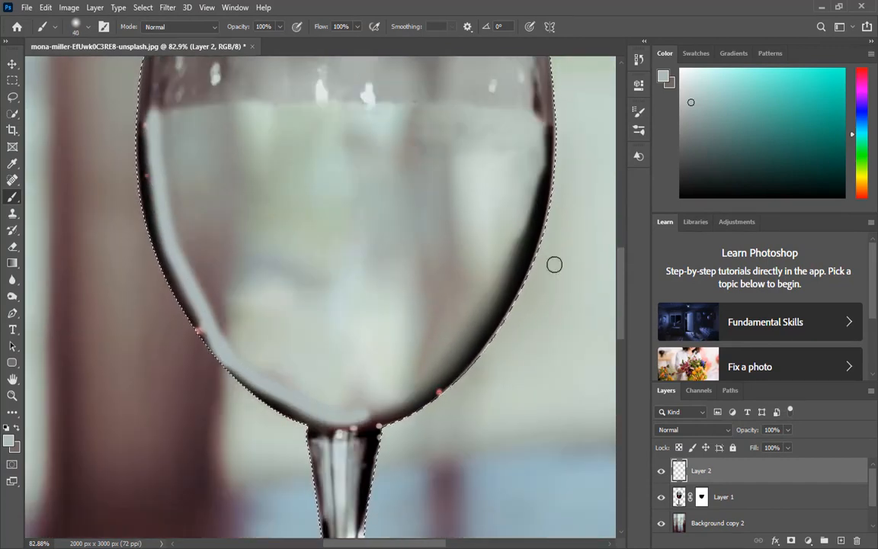
pyautogui.scroll(1, 553, 263)
pyautogui.hscroll(1, 552, 263)
pyautogui.moveTo(431, 247)
pyautogui.mouseDown()
pyautogui.moveTo(433, 312)
pyautogui.moveTo(437, 292)
pyautogui.moveTo(405, 411)
pyautogui.moveTo(346, 502)
pyautogui.mouseUp()
pyautogui.scroll(-3, 424, 335)
pyautogui.scroll(6, 412, 408)
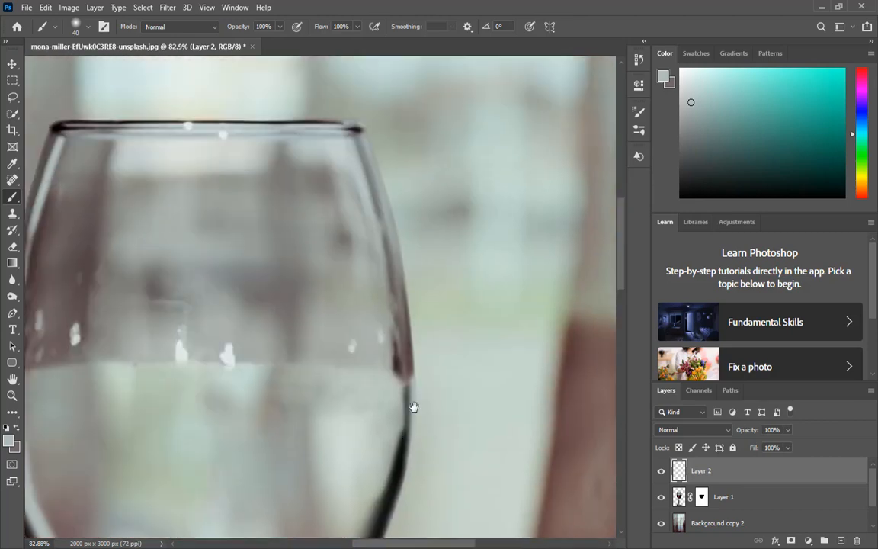
pyautogui.moveTo(412, 382)
pyautogui.mouseDown()
pyautogui.moveTo(409, 291)
pyautogui.moveTo(409, 324)
pyautogui.moveTo(382, 143)
pyautogui.mouseUp()
pyautogui.moveTo(243, 341); pyautogui.dragTo(446, 286)
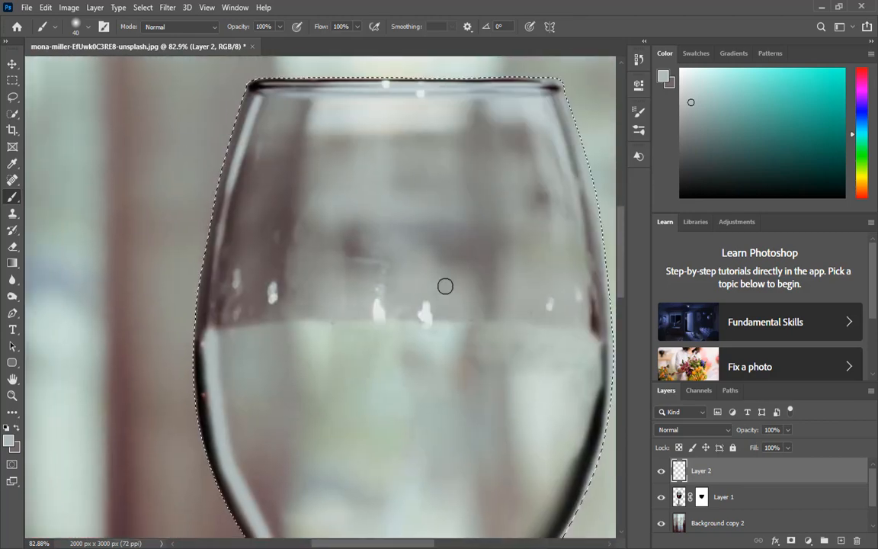
# Step: Add a layer mask to the new layer and paint on it with the brush flow at 28%
pyautogui.click(790, 540)
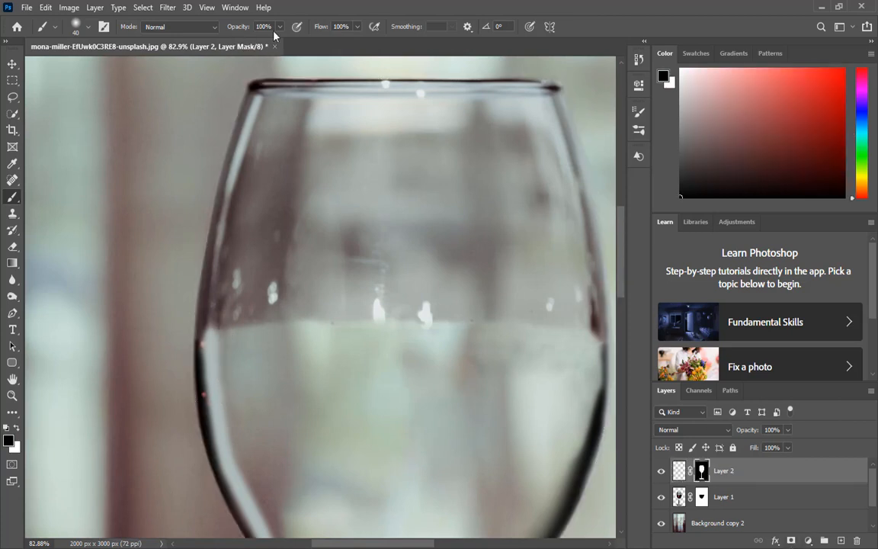
pyautogui.moveTo(322, 27); pyautogui.dragTo(267, 31)
pyautogui.scroll(-3, 261, 219)
pyautogui.moveTo(225, 235)
pyautogui.mouseDown()
pyautogui.moveTo(218, 208)
pyautogui.moveTo(221, 304)
pyautogui.moveTo(229, 262)
pyautogui.moveTo(222, 273)
pyautogui.moveTo(237, 349)
pyautogui.moveTo(311, 464)
pyautogui.mouseUp()
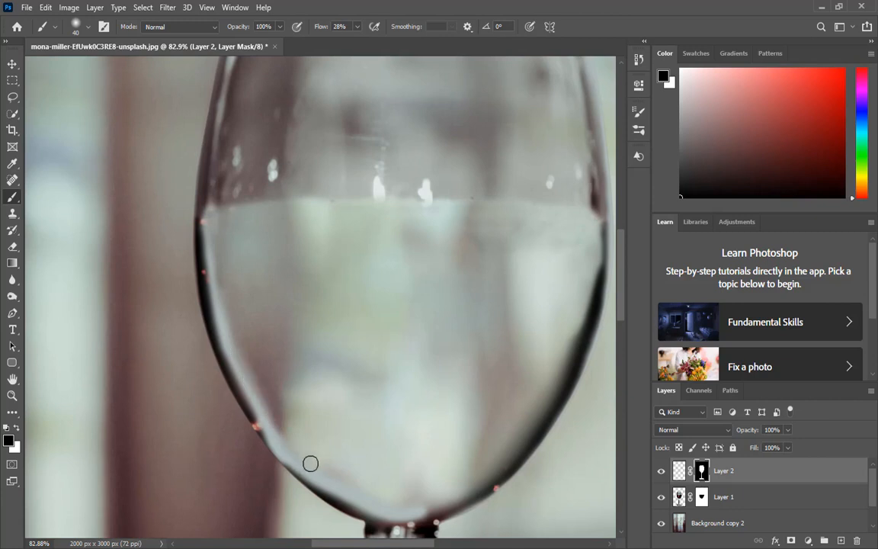
# Step: Set the brush opacity to 63% and its blending mode to Overlay
pyautogui.click(280, 26)
pyautogui.moveTo(242, 401); pyautogui.dragTo(279, 457)
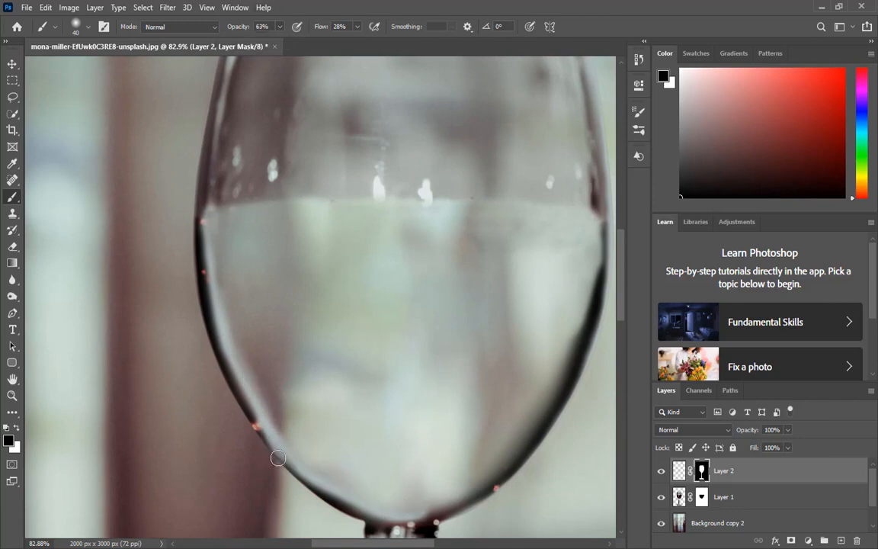
pyautogui.click(179, 26)
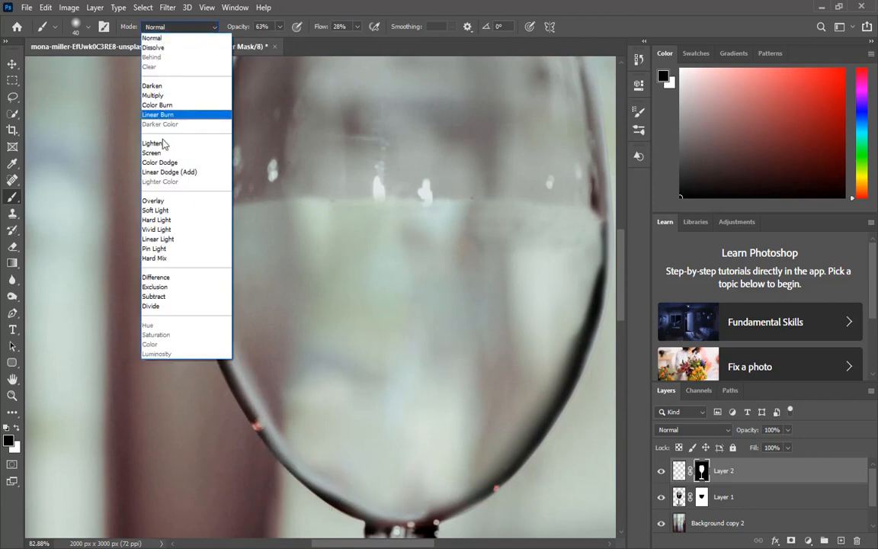
pyautogui.click(156, 183)
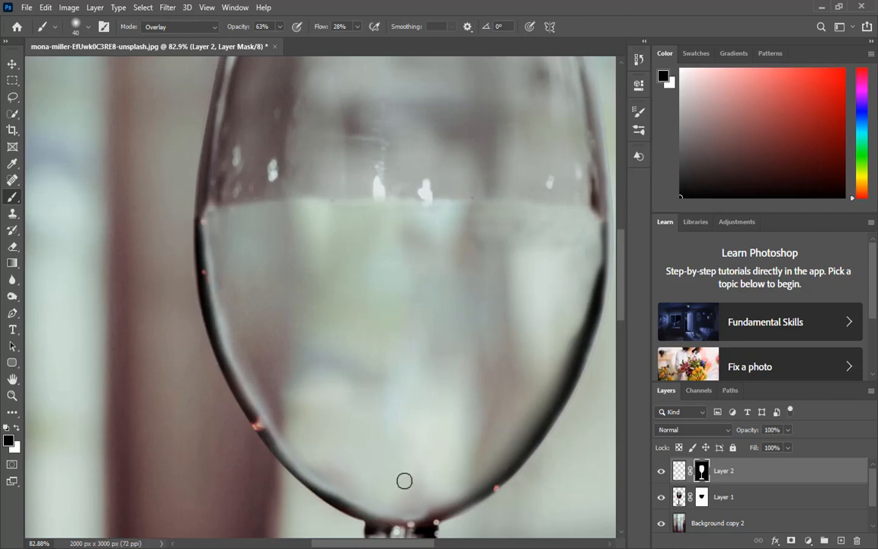
# Step: Copy the selected glass area of Background copy 2 onto a new layer
pyautogui.hotkey('ctrl', '0')
pyautogui.scroll(5, 313, 275)
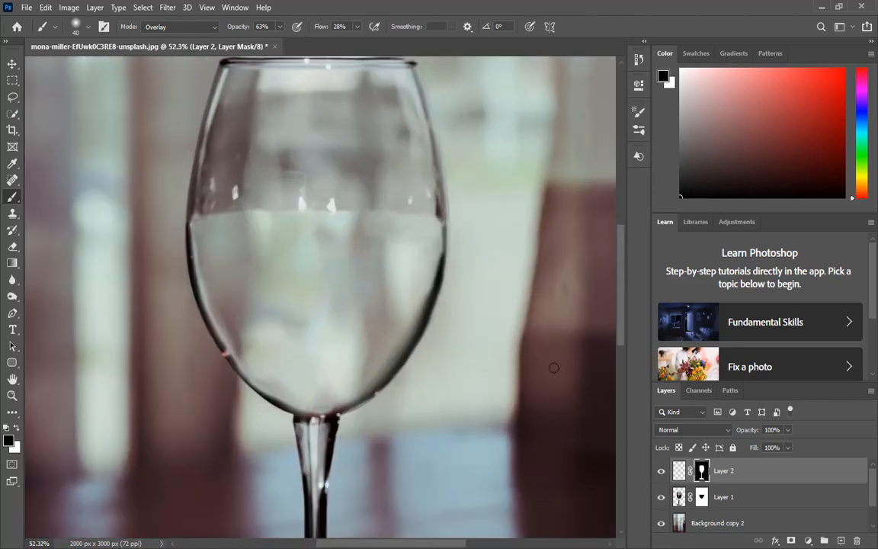
pyautogui.keyDown('ctrl'); pyautogui.click(678, 501); pyautogui.keyUp('ctrl')
pyautogui.scroll(-2, 722, 501)
pyautogui.click(721, 498)
pyautogui.hotkey('ctrl', 'j')
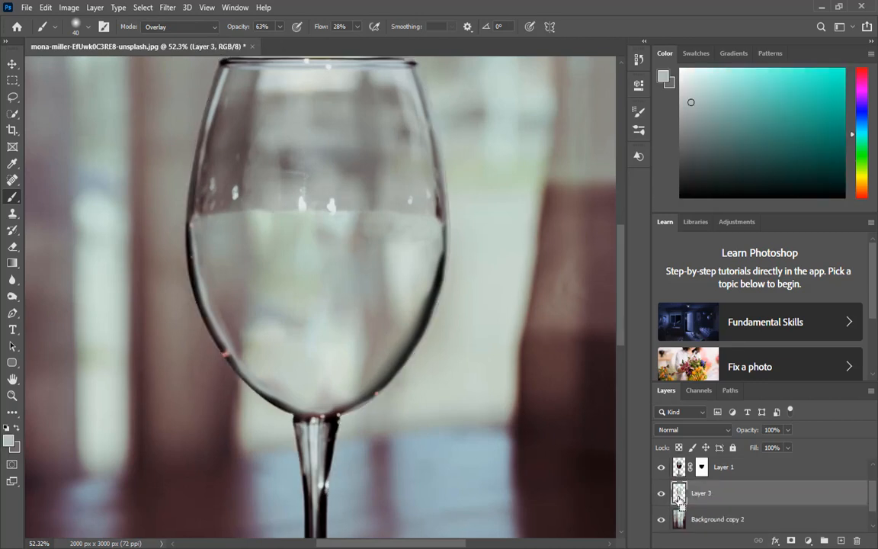
# Step: Open the Camera Raw Filter on the copied glass layer and set Saturation to -59
pyautogui.click(167, 7)
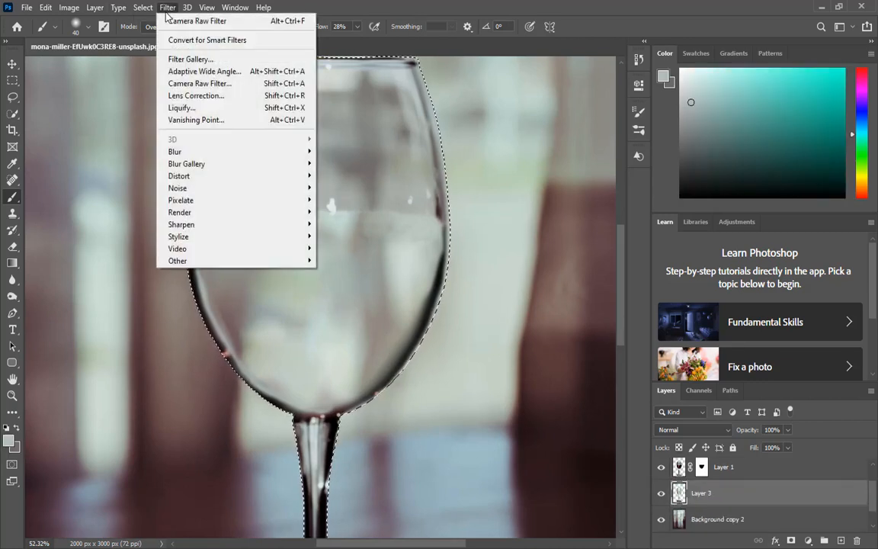
pyautogui.click(191, 83)
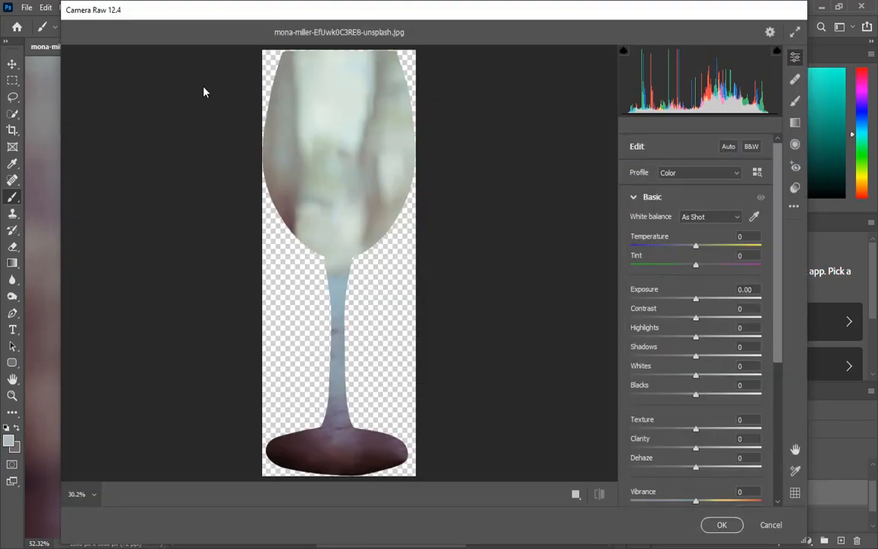
pyautogui.scroll(-2, 703, 494)
pyautogui.moveTo(696, 427); pyautogui.dragTo(659, 431)
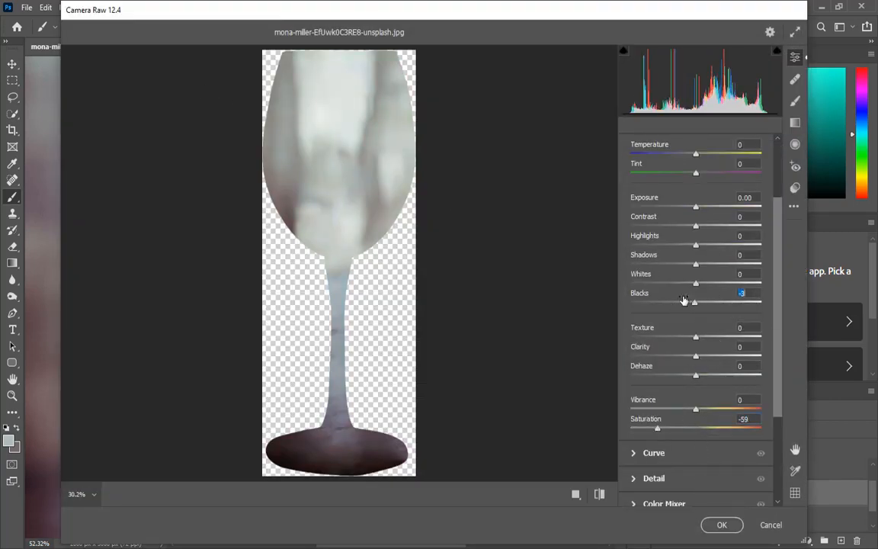
# Step: Set Blacks to -80, Whites to -68, Shadows to -61 and Highlights to -31, then apply the filter
pyautogui.moveTo(684, 300); pyautogui.dragTo(651, 283)
pyautogui.moveTo(695, 264); pyautogui.dragTo(681, 246)
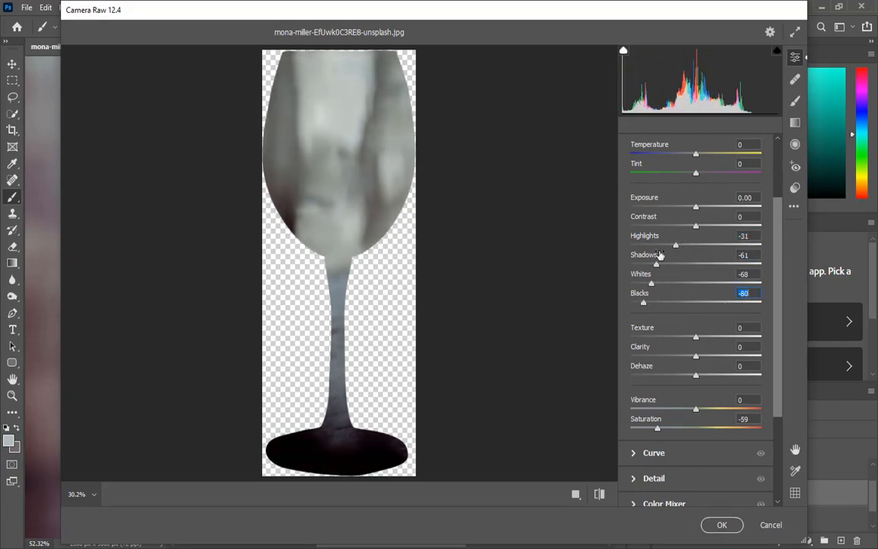
pyautogui.click(722, 525)
# Step: Deselect the glass selection
pyautogui.hotkey('ctrl', '0')
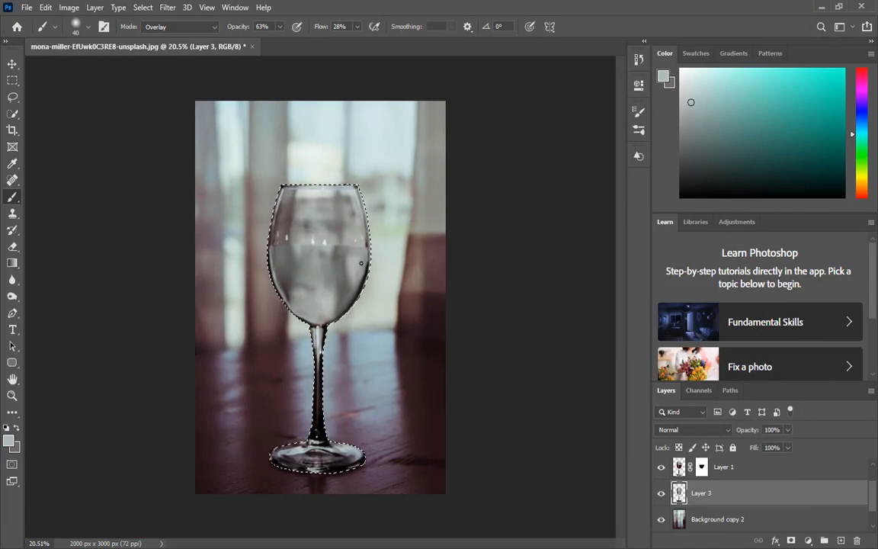
pyautogui.hotkey('ctrl', 'd')
pyautogui.scroll(6, 338, 261)
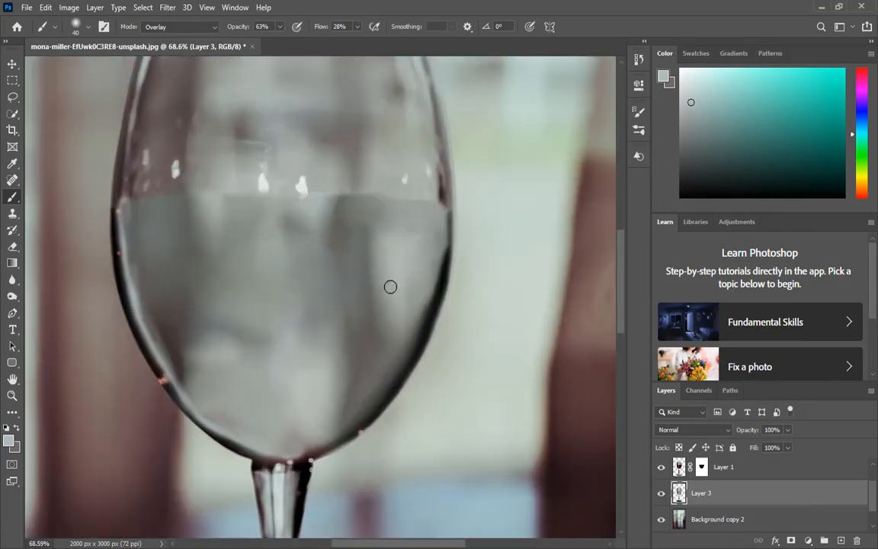
pyautogui.scroll(-1, 705, 471)
pyautogui.scroll(2, 717, 488)
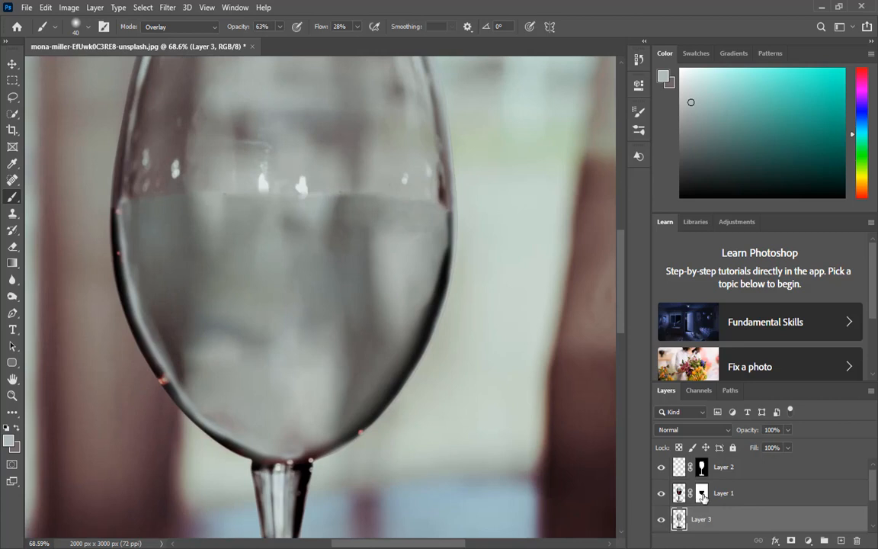
# Step: Select Layer 2 and paint Overlay brush strokes across the upper part of the glass bowl
pyautogui.click(703, 494)
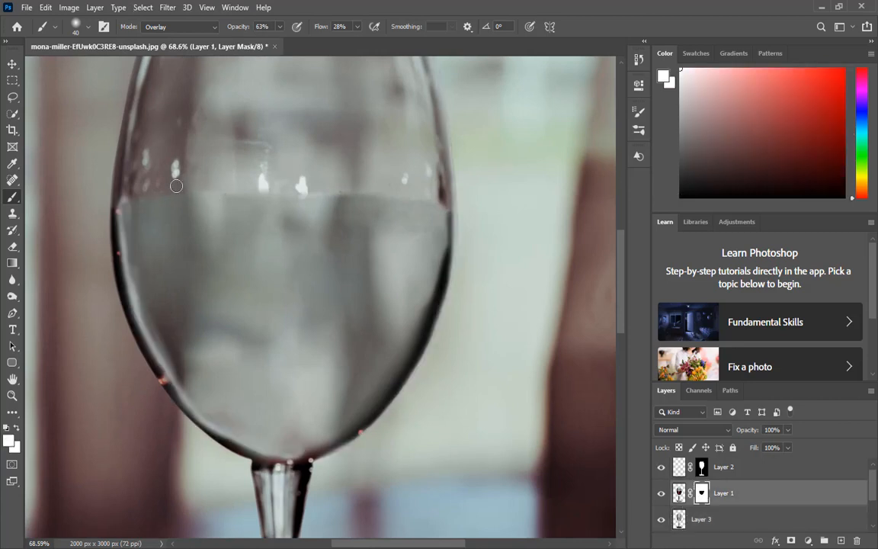
pyautogui.click(679, 493)
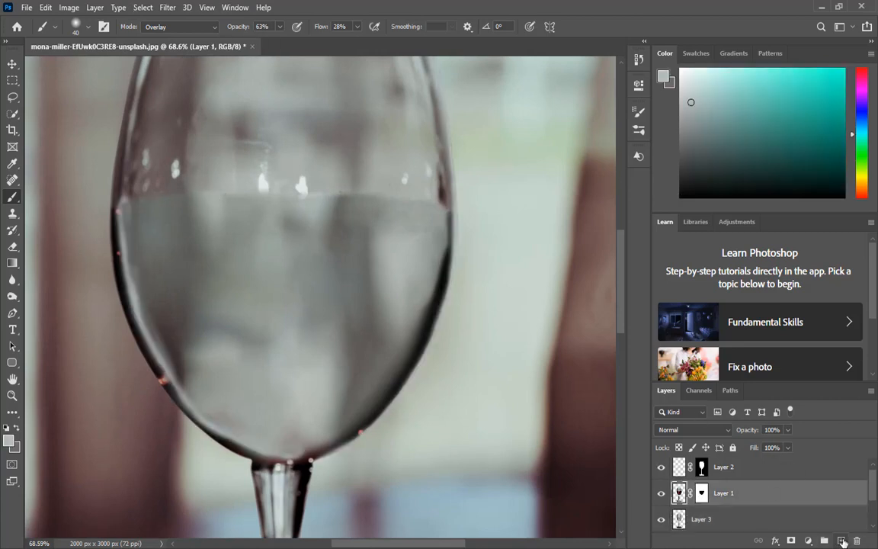
pyautogui.click(679, 471)
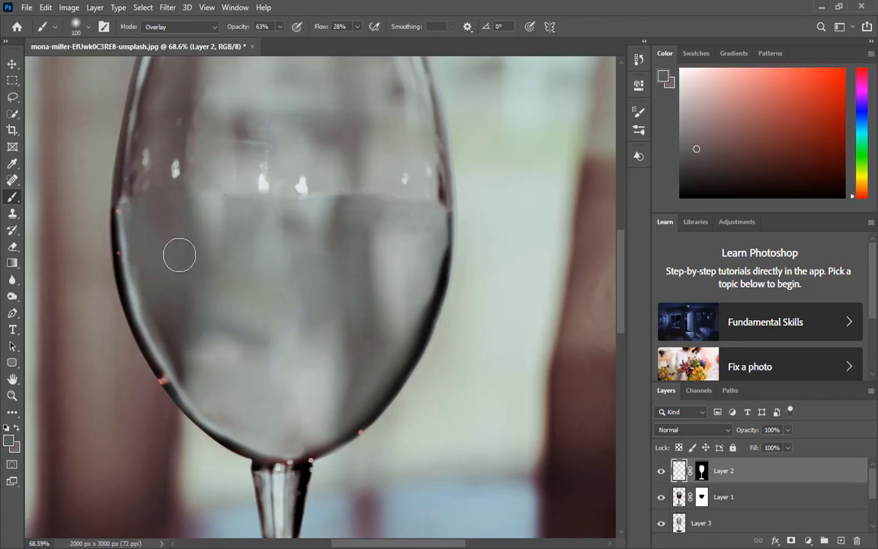
pyautogui.moveTo(179, 255)
pyautogui.mouseDown()
pyautogui.moveTo(210, 182)
pyautogui.moveTo(268, 212)
pyautogui.moveTo(286, 191)
pyautogui.moveTo(333, 200)
pyautogui.moveTo(340, 250)
pyautogui.moveTo(371, 183)
pyautogui.moveTo(402, 199)
pyautogui.moveTo(429, 238)
pyautogui.moveTo(378, 172)
pyautogui.mouseUp()
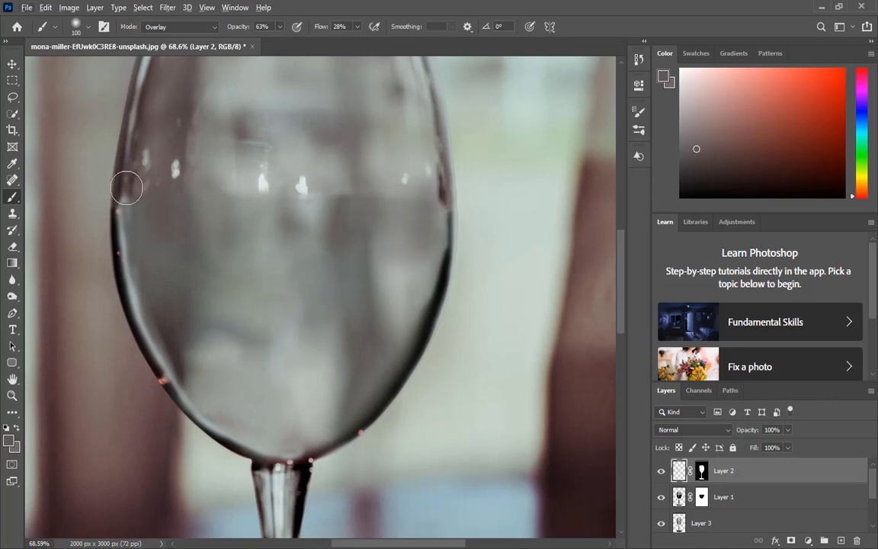
pyautogui.keyDown('alt'); pyautogui.click(391, 169); pyautogui.keyUp('alt')
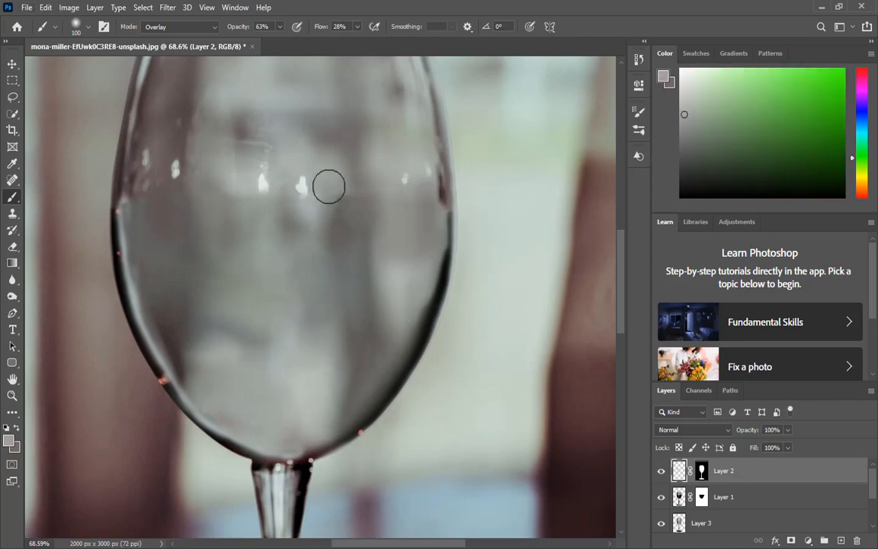
pyautogui.moveTo(333, 184)
pyautogui.mouseDown()
pyautogui.moveTo(337, 242)
pyautogui.moveTo(327, 192)
pyautogui.mouseUp()
pyautogui.keyDown('alt'); pyautogui.click(240, 186); pyautogui.keyUp('alt')
pyautogui.moveTo(245, 206); pyautogui.dragTo(220, 193)
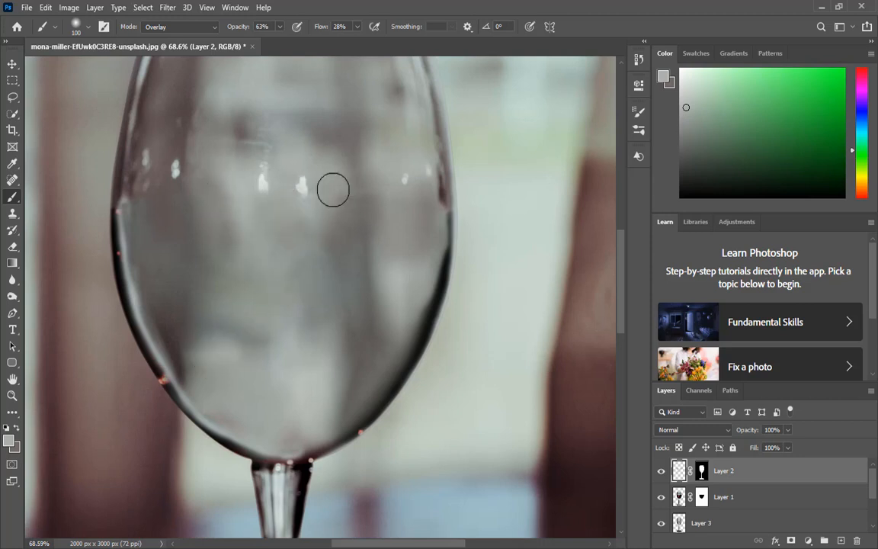
pyautogui.keyDown('alt'); pyautogui.click(360, 188); pyautogui.keyUp('alt')
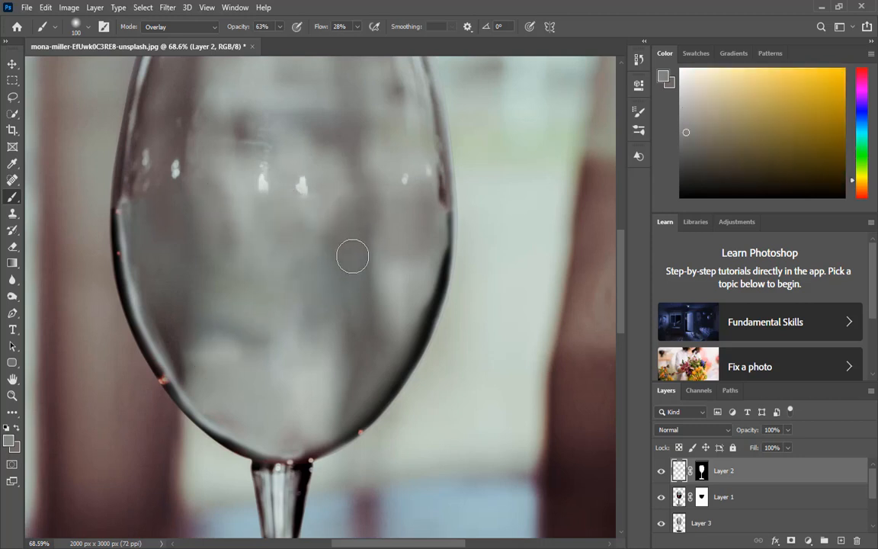
# Step: Paint along the bowl's left edge on Layer 2 with a smaller Overlay brush
pyautogui.scroll(-10, 315, 297)
pyautogui.scroll(14, 268, 253)
pyautogui.keyDown('alt'); pyautogui.click(250, 197); pyautogui.keyUp('alt')
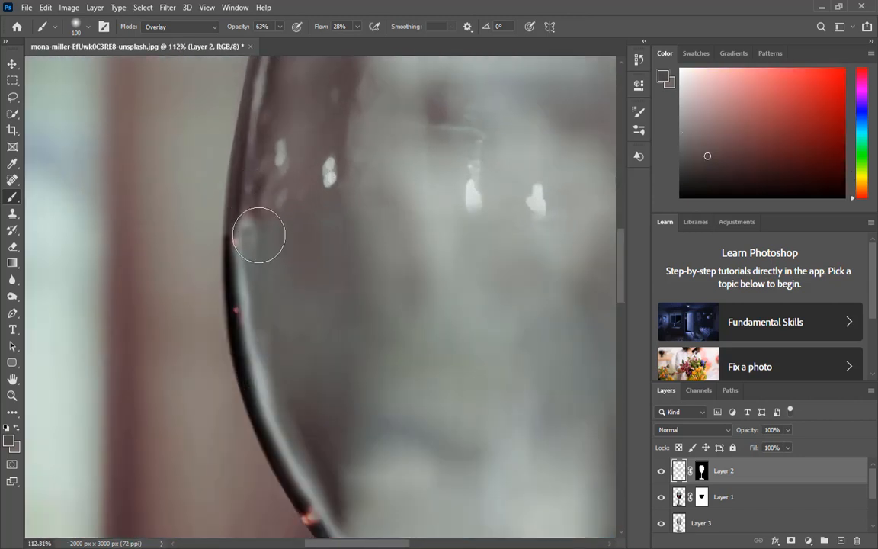
pyautogui.moveTo(259, 234)
pyautogui.mouseDown()
pyautogui.moveTo(275, 214)
pyautogui.moveTo(294, 271)
pyautogui.moveTo(278, 322)
pyautogui.mouseUp()
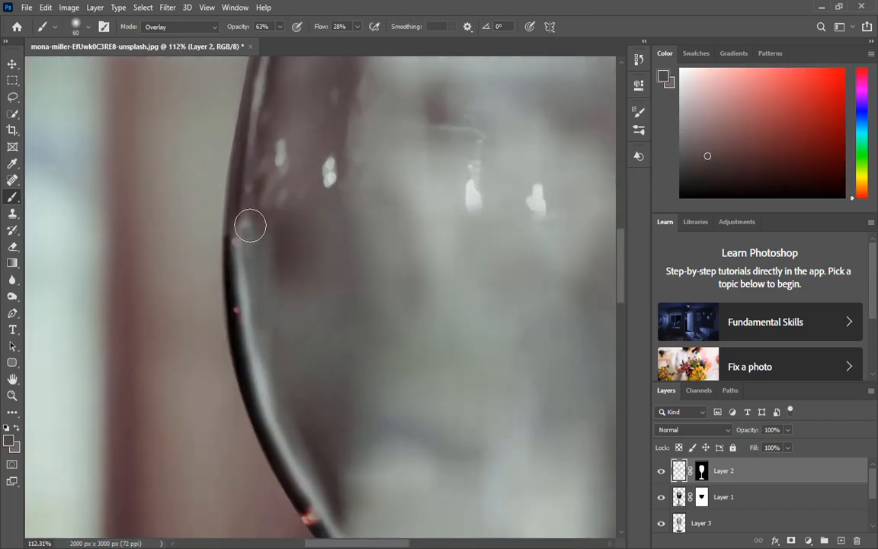
pyautogui.moveTo(247, 222); pyautogui.dragTo(253, 290)
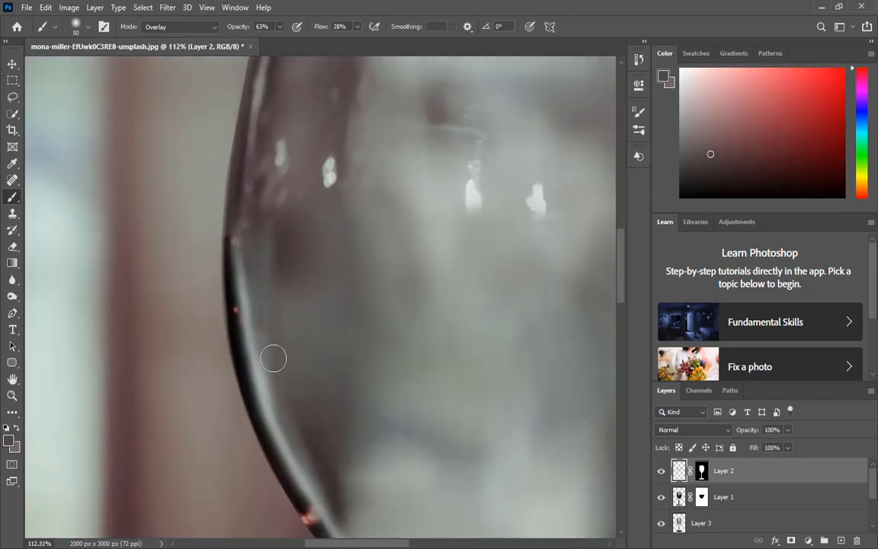
# Step: Paint Overlay strokes down the centre and across the bottom of the bowl on Layer 2
pyautogui.scroll(-5, 274, 358)
pyautogui.scroll(1, 286, 349)
pyautogui.scroll(-2, 290, 349)
pyautogui.scroll(6, 357, 256)
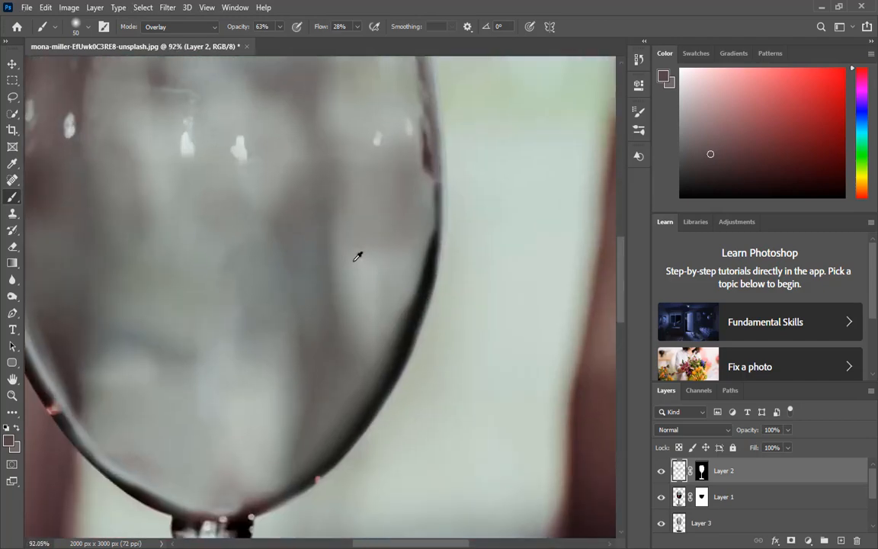
pyautogui.scroll(2, 357, 257)
pyautogui.keyDown('alt'); pyautogui.click(358, 284); pyautogui.keyUp('alt')
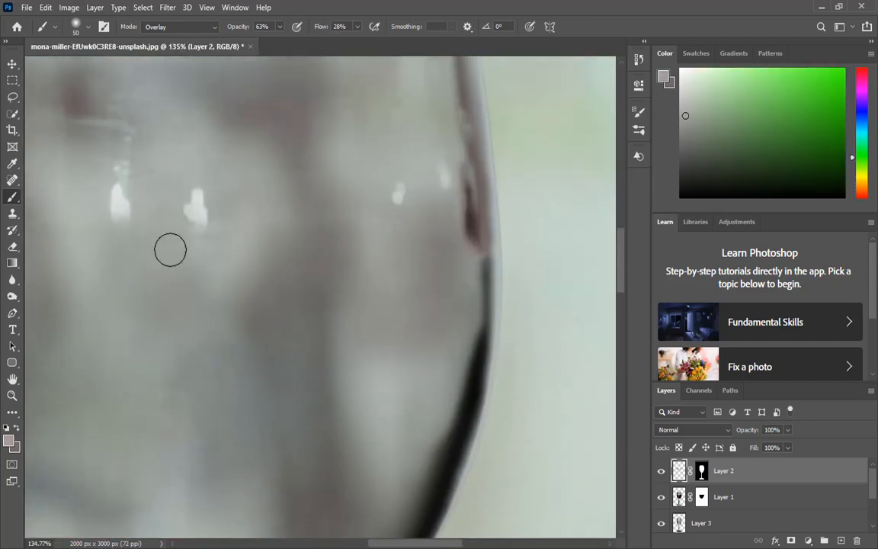
pyautogui.scroll(-3, 308, 312)
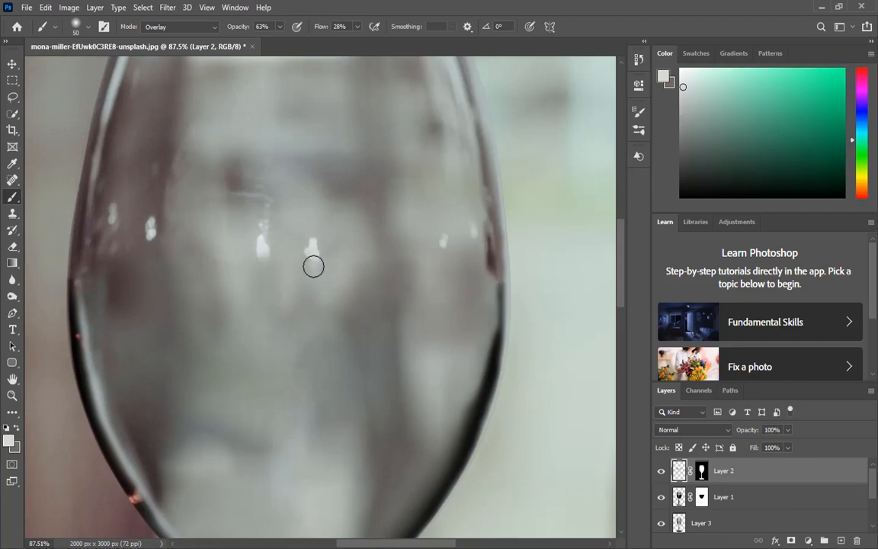
pyautogui.moveTo(313, 266)
pyautogui.mouseDown()
pyautogui.moveTo(315, 311)
pyautogui.moveTo(264, 336)
pyautogui.moveTo(273, 397)
pyautogui.mouseUp()
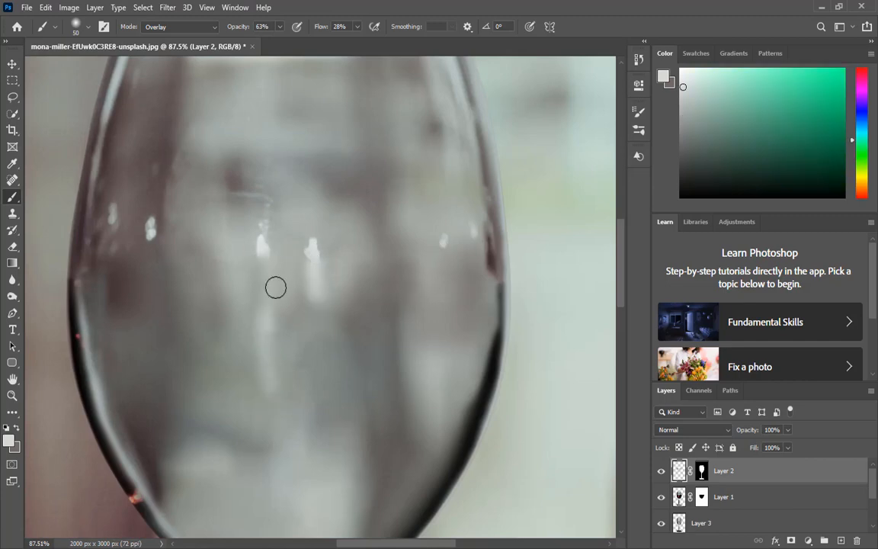
pyautogui.scroll(-5, 438, 427)
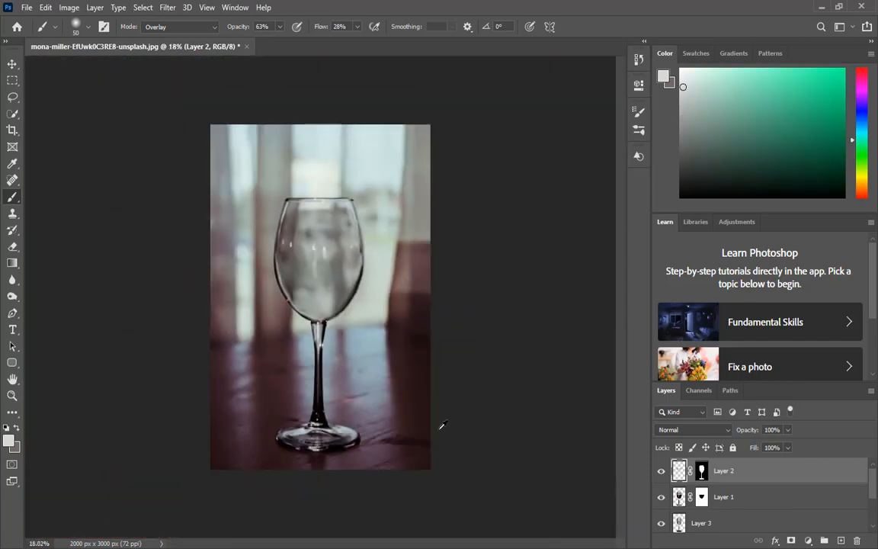
pyautogui.scroll(6, 325, 325)
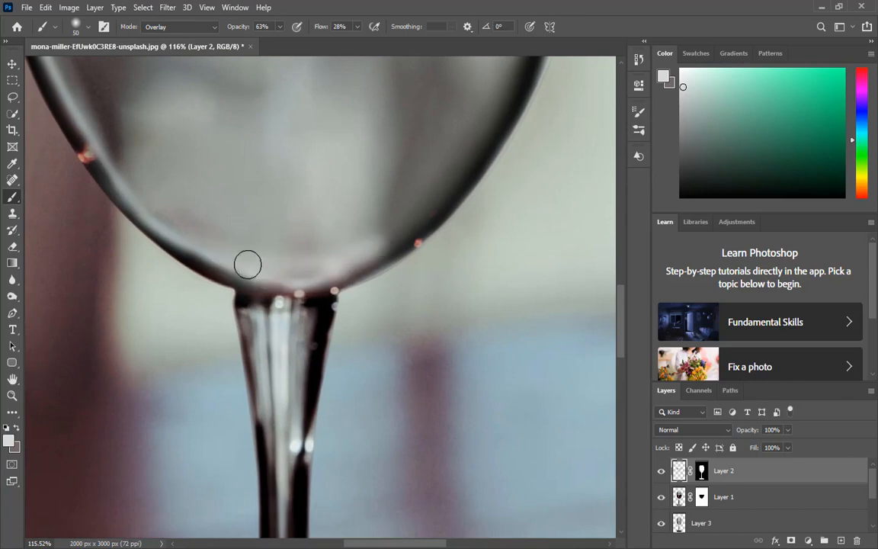
pyautogui.moveTo(393, 242)
pyautogui.mouseDown()
pyautogui.moveTo(281, 266)
pyautogui.moveTo(186, 251)
pyautogui.moveTo(168, 238)
pyautogui.moveTo(387, 226)
pyautogui.moveTo(292, 275)
pyautogui.moveTo(221, 273)
pyautogui.mouseUp()
# Step: Paint black on Layer 1's mask along the bowl's edges, raising the brush flow to 48%
pyautogui.click(702, 470)
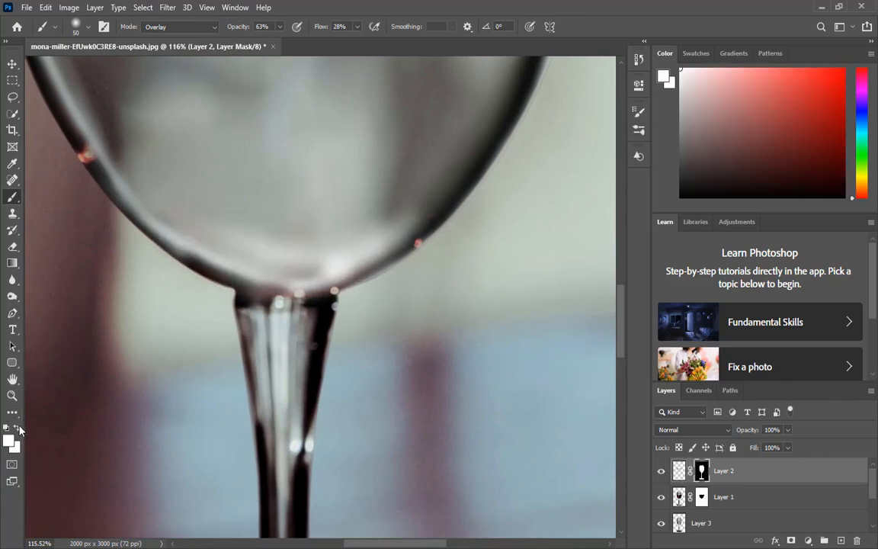
pyautogui.scroll(-8, 347, 269)
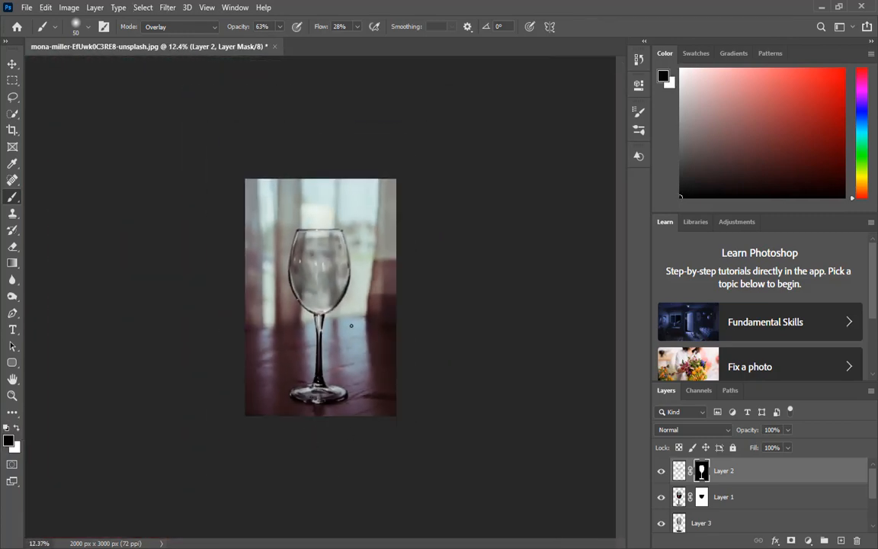
pyautogui.scroll(7, 351, 325)
pyautogui.click(701, 496)
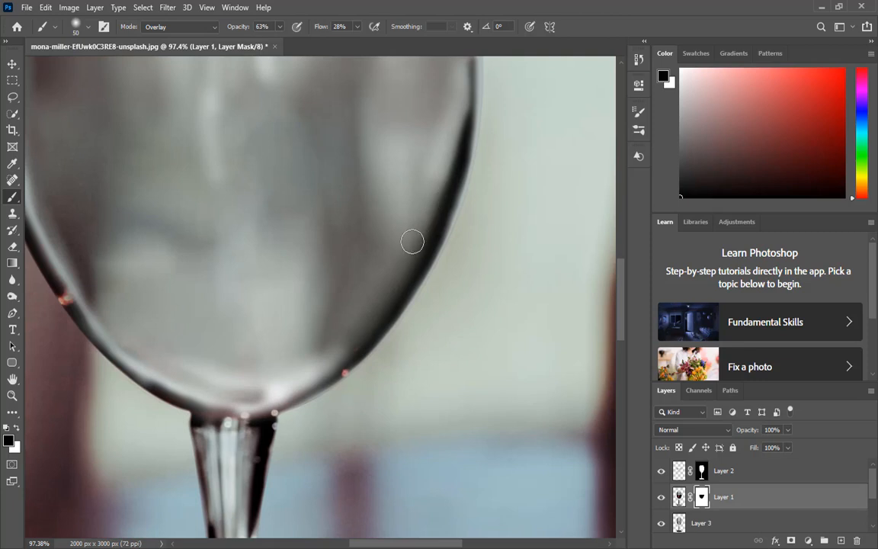
pyautogui.moveTo(412, 242)
pyautogui.mouseDown()
pyautogui.moveTo(374, 306)
pyautogui.moveTo(433, 219)
pyautogui.moveTo(452, 165)
pyautogui.moveTo(418, 241)
pyautogui.moveTo(380, 297)
pyautogui.moveTo(455, 183)
pyautogui.moveTo(458, 118)
pyautogui.moveTo(463, 164)
pyautogui.moveTo(450, 237)
pyautogui.moveTo(385, 330)
pyautogui.mouseUp()
pyautogui.moveTo(462, 151); pyautogui.dragTo(451, 199)
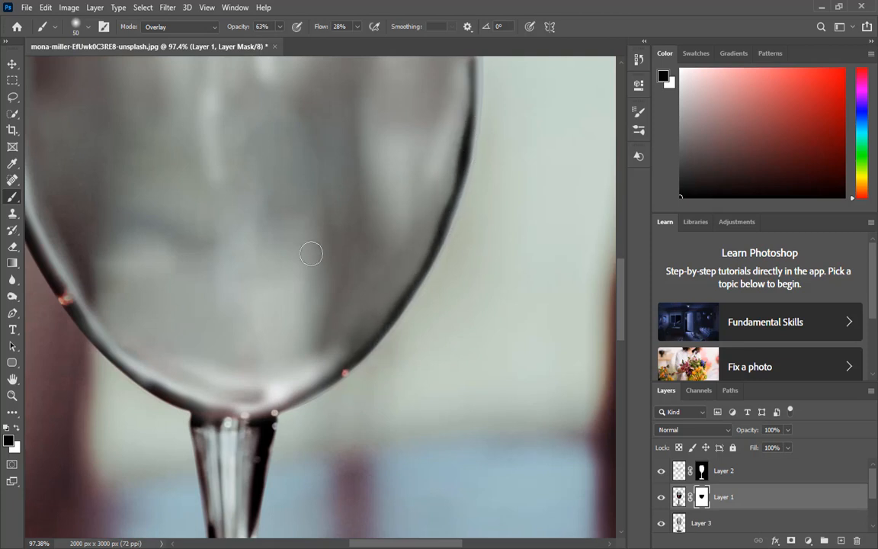
pyautogui.moveTo(75, 222); pyautogui.dragTo(336, 288)
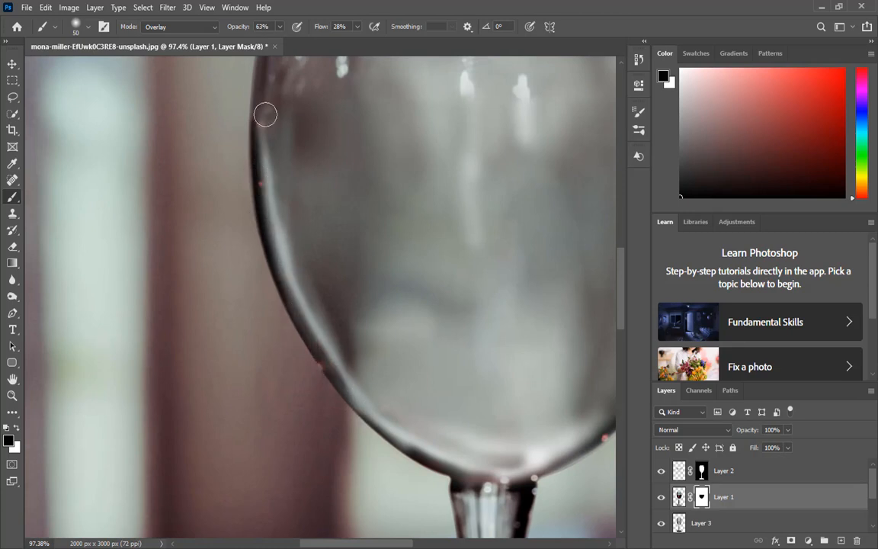
pyautogui.hotkey('shift', '4')
pyautogui.hotkey('shift', '8')
pyautogui.moveTo(265, 116); pyautogui.dragTo(276, 233)
pyautogui.moveTo(256, 185); pyautogui.dragTo(256, 118)
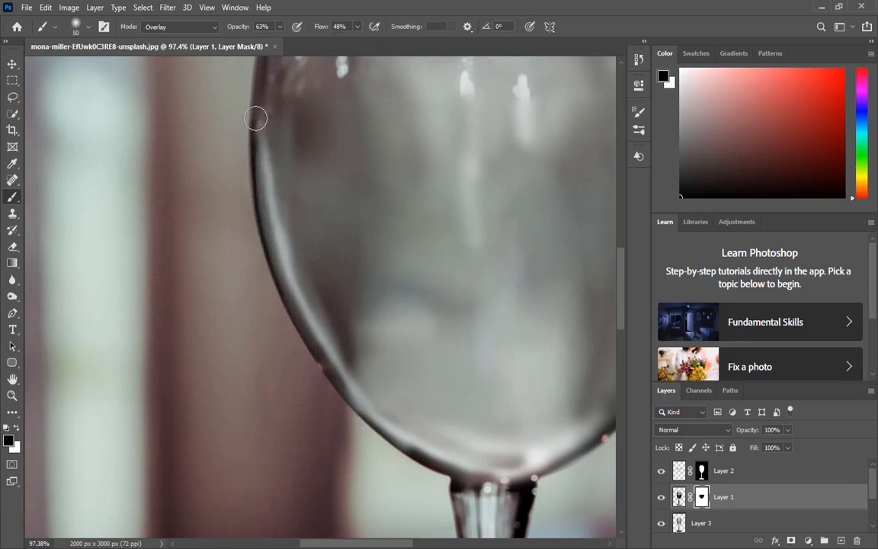
# Step: Load the glass selection from Layer 2 and paint Overlay strokes along the bowl's edges inside it
pyautogui.keyDown('ctrl'); pyautogui.click(680, 492); pyautogui.keyUp('ctrl')
pyautogui.click(679, 472)
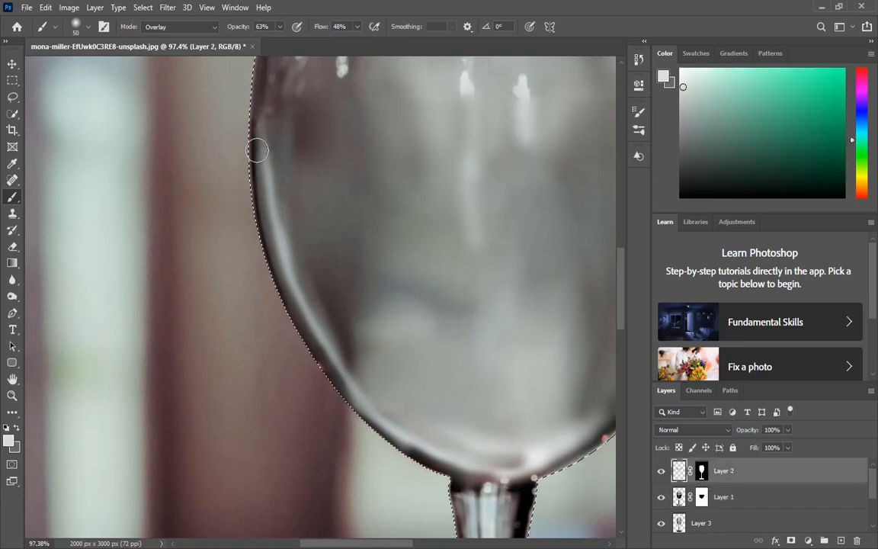
pyautogui.keyDown('alt'); pyautogui.click(263, 97); pyautogui.keyUp('alt')
pyautogui.moveTo(260, 145)
pyautogui.mouseDown()
pyautogui.moveTo(288, 320)
pyautogui.moveTo(365, 428)
pyautogui.moveTo(403, 459)
pyautogui.mouseUp()
pyautogui.moveTo(595, 296)
pyautogui.mouseDown()
pyautogui.moveTo(303, 252)
pyautogui.moveTo(346, 214)
pyautogui.mouseUp()
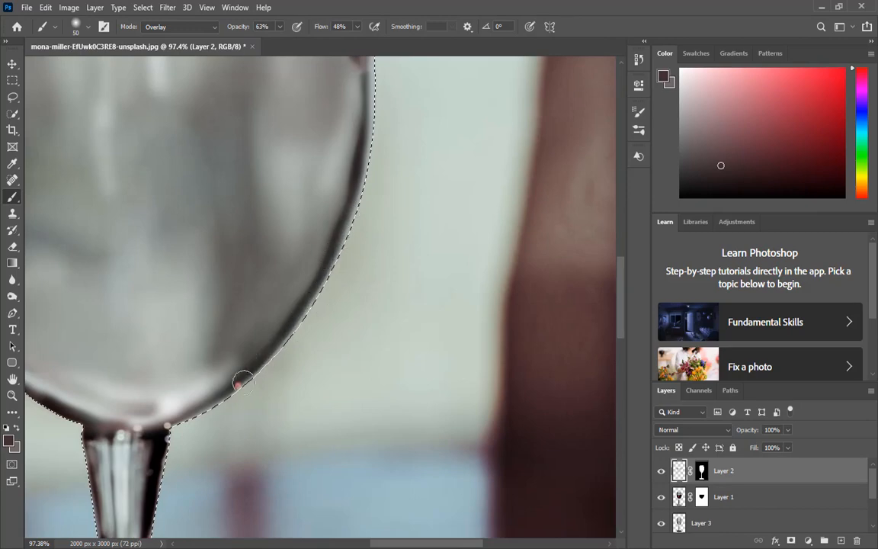
pyautogui.moveTo(368, 65)
pyautogui.mouseDown()
pyautogui.moveTo(353, 174)
pyautogui.moveTo(183, 418)
pyautogui.mouseUp()
# Step: Paint more Overlay strokes along the bowl's left and lower edges on Layer 2, then deselect
pyautogui.scroll(-10, 339, 382)
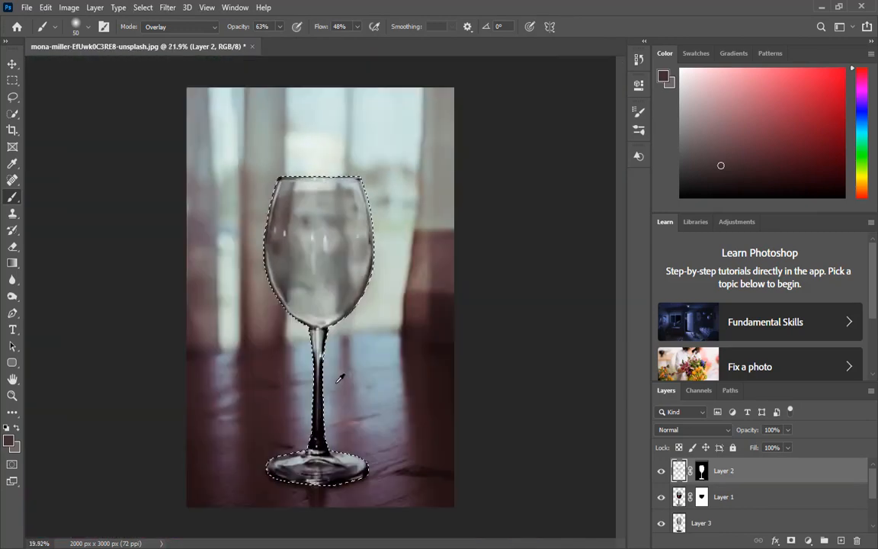
pyautogui.scroll(10, 278, 323)
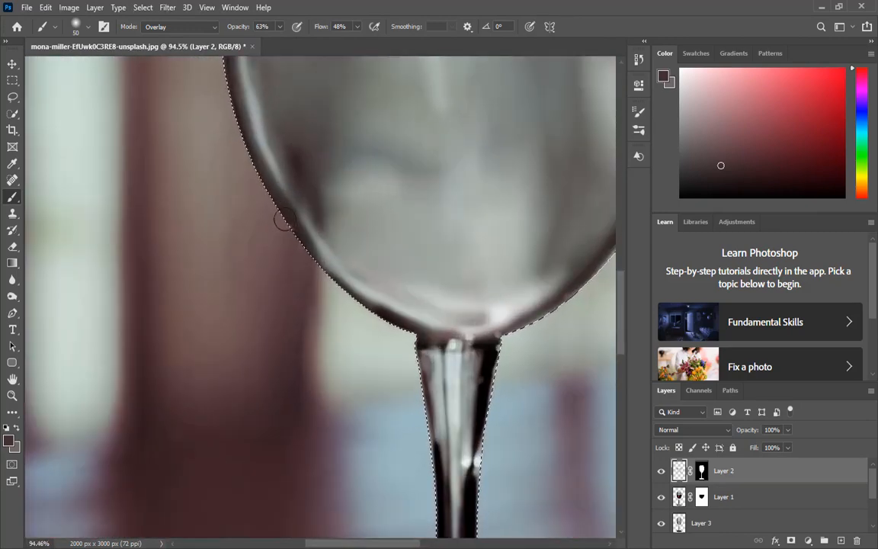
pyautogui.moveTo(285, 219)
pyautogui.mouseDown()
pyautogui.moveTo(272, 155)
pyautogui.moveTo(305, 225)
pyautogui.mouseUp()
pyautogui.scroll(-8, 340, 262)
pyautogui.scroll(8, 328, 244)
pyautogui.keyDown('alt'); pyautogui.click(291, 131); pyautogui.keyUp('alt')
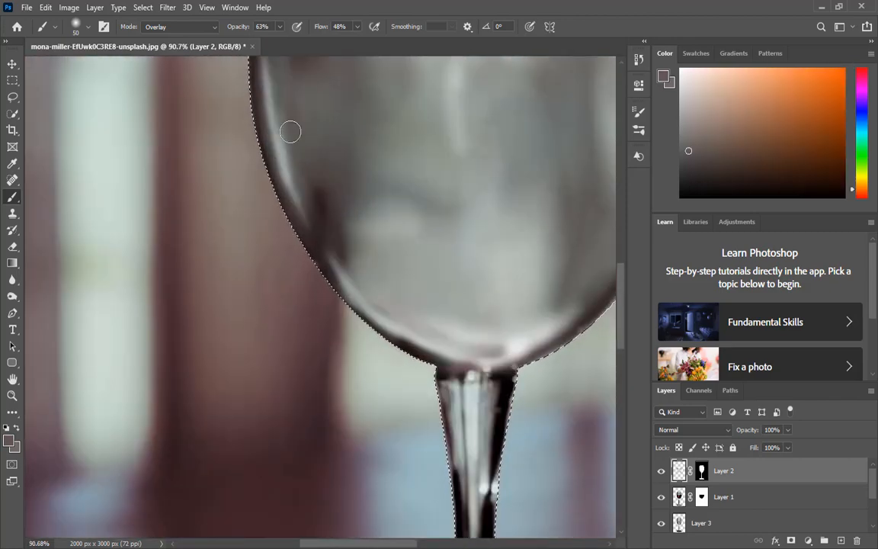
pyautogui.moveTo(278, 137)
pyautogui.mouseDown()
pyautogui.moveTo(319, 244)
pyautogui.moveTo(356, 469)
pyautogui.mouseUp()
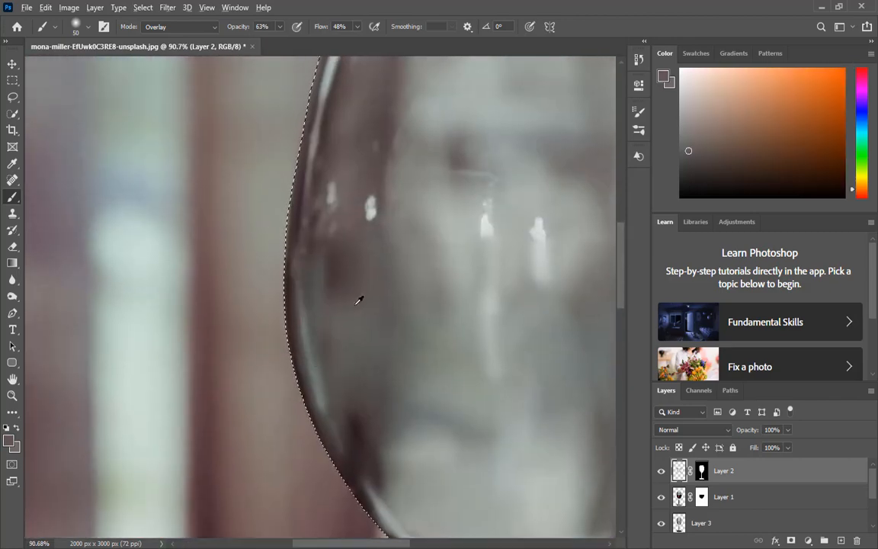
pyautogui.scroll(-8, 358, 300)
pyautogui.scroll(9, 306, 287)
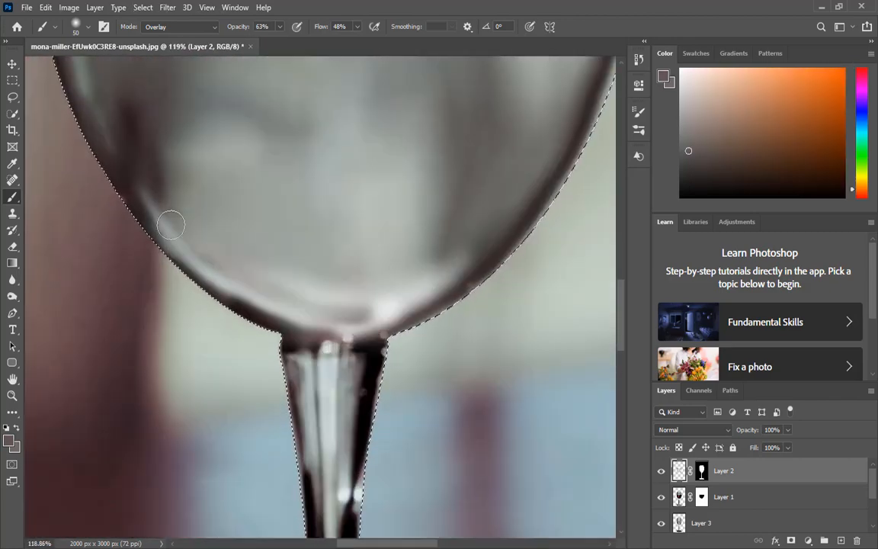
pyautogui.moveTo(170, 224); pyautogui.dragTo(243, 294)
pyautogui.scroll(-9, 364, 389)
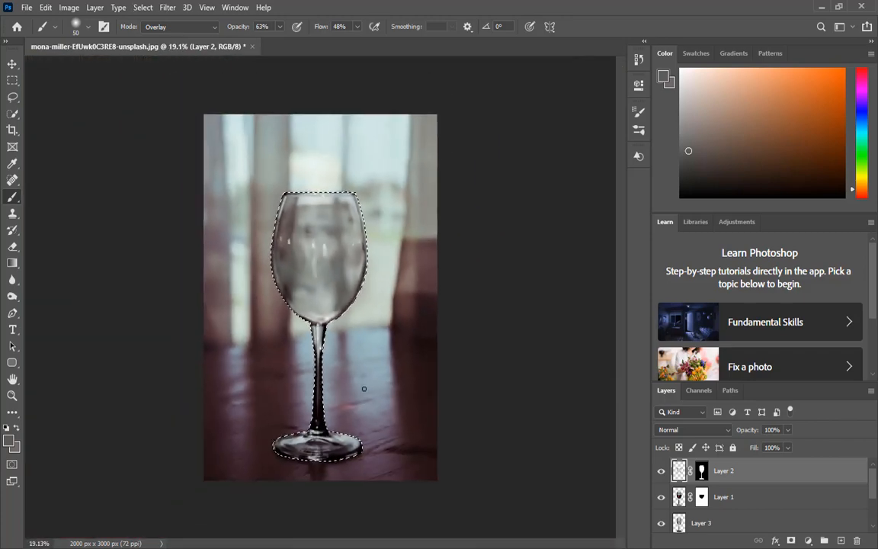
pyautogui.hotkey('ctrl', 'd')
# Step: Duplicate the original Background layer and move the copy to the top of the layer stack
pyautogui.scroll(-2, 719, 517)
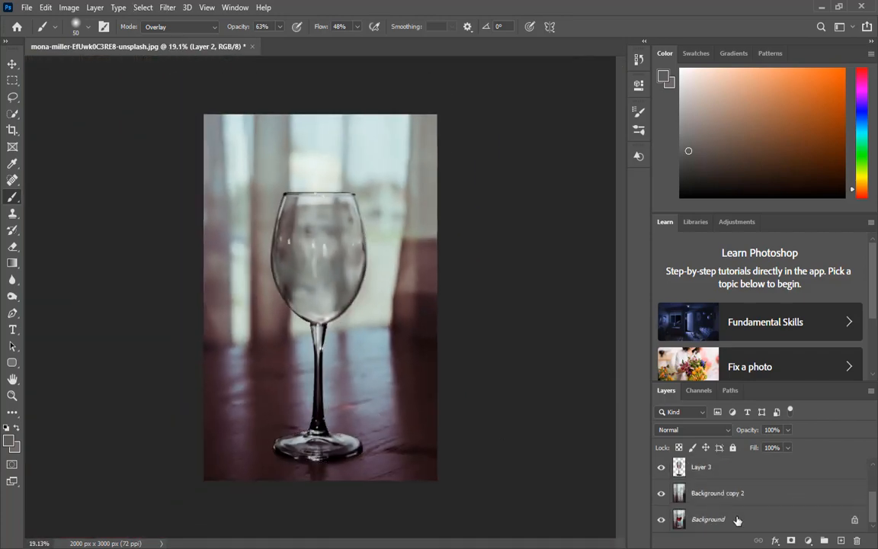
pyautogui.click(737, 520)
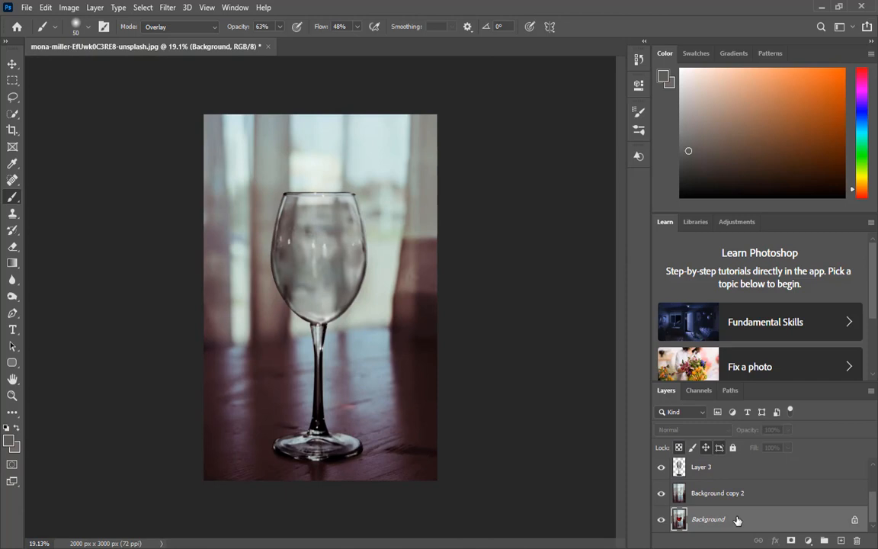
pyautogui.hotkey('ctrl', 'j')
pyautogui.moveTo(761, 528); pyautogui.dragTo(736, 460)
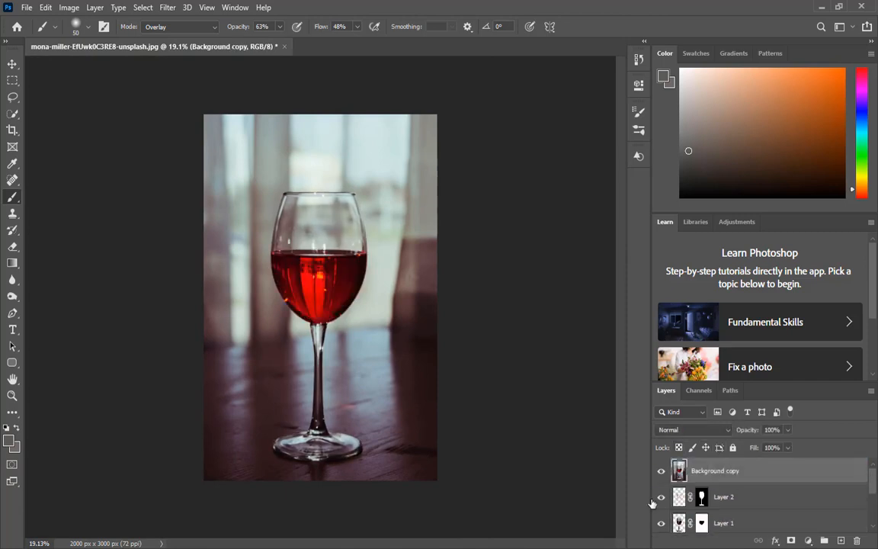
# Step: Toggle the Background copy's visibility to compare the original photo with the edited glass
pyautogui.click(660, 477)
pyautogui.click(660, 476)
pyautogui.click(661, 476)
pyautogui.click(660, 476)
pyautogui.click(660, 476)
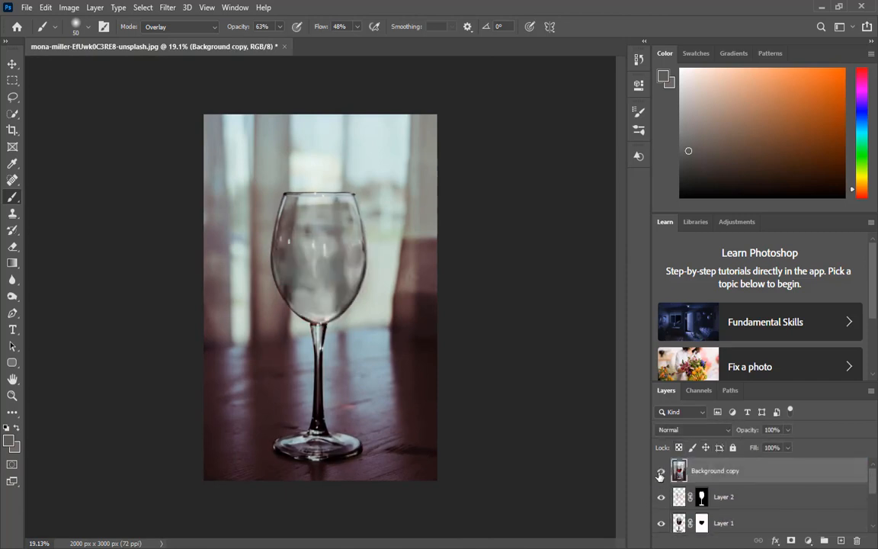